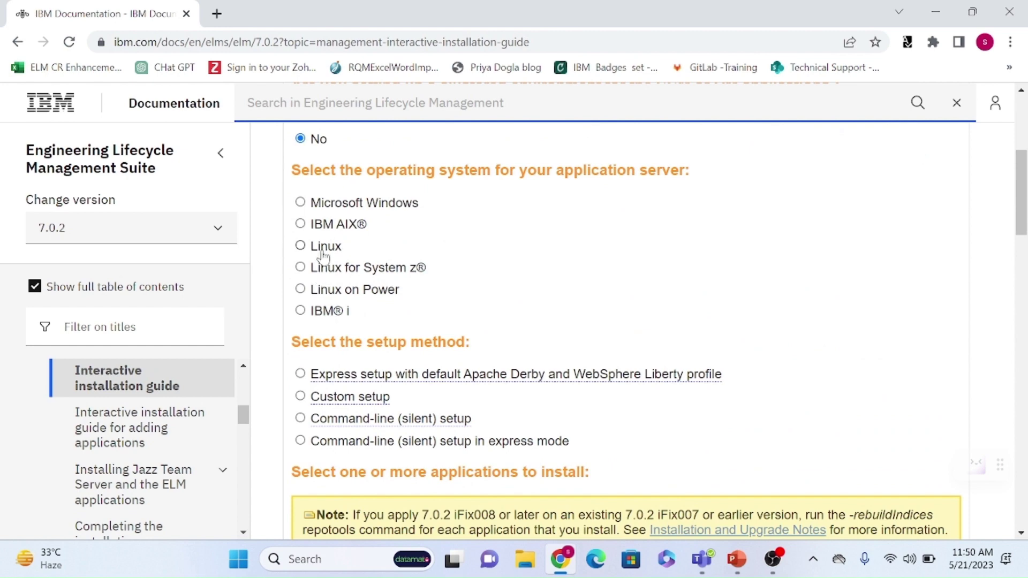
# - Choose Linux, custom setup, the JTS, CCM, RM and QM applications, and the Installation Manager interface
pyautogui.click(324, 255)
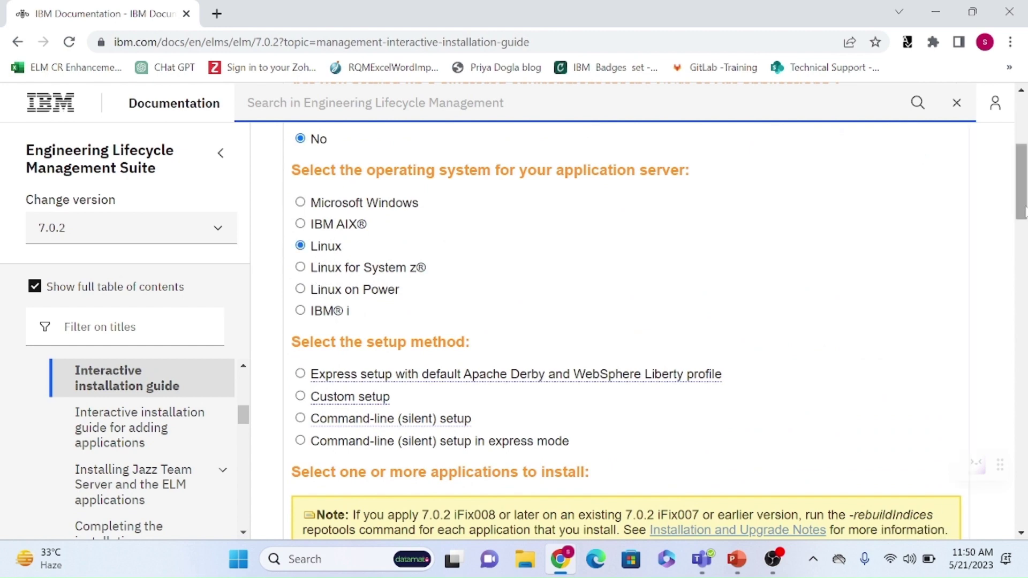
pyautogui.scroll(1, 1025, 206)
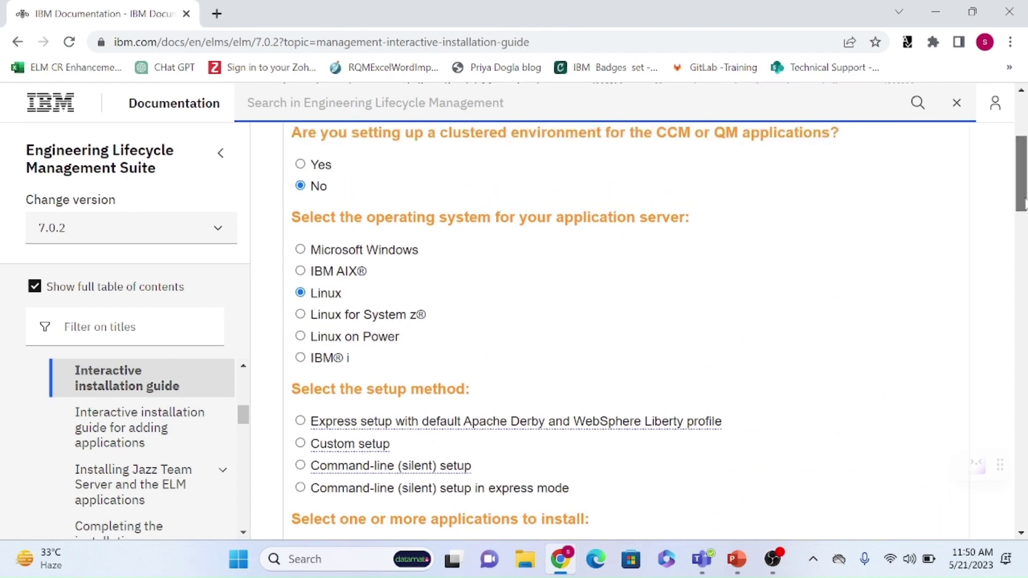
pyautogui.moveTo(1024, 203)
pyautogui.mouseDown()
pyautogui.moveTo(1024, 233)
pyautogui.moveTo(1024, 219)
pyautogui.mouseUp()
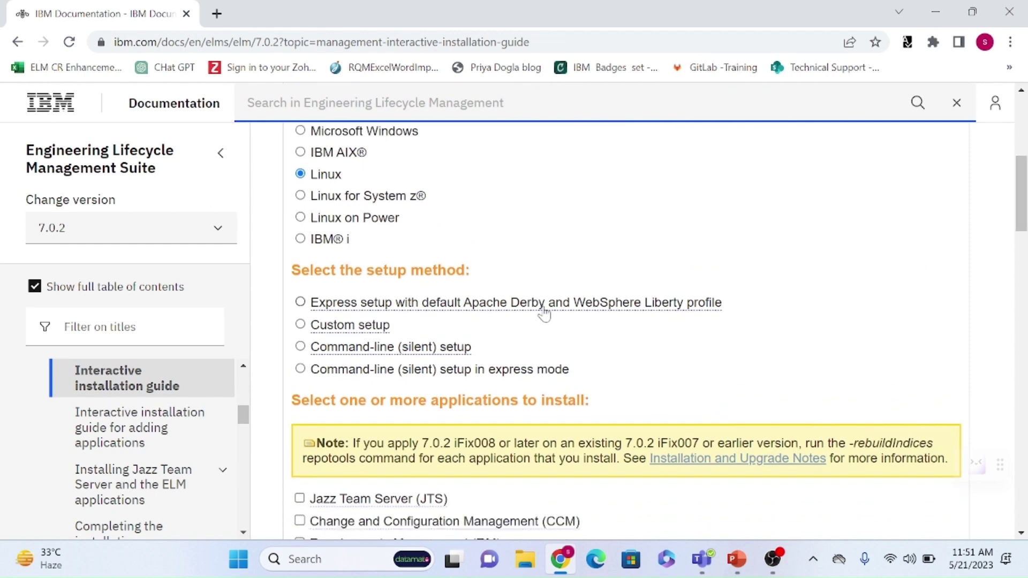
pyautogui.moveTo(334, 309)
pyautogui.click(354, 329)
pyautogui.scroll(-4, 306, 277)
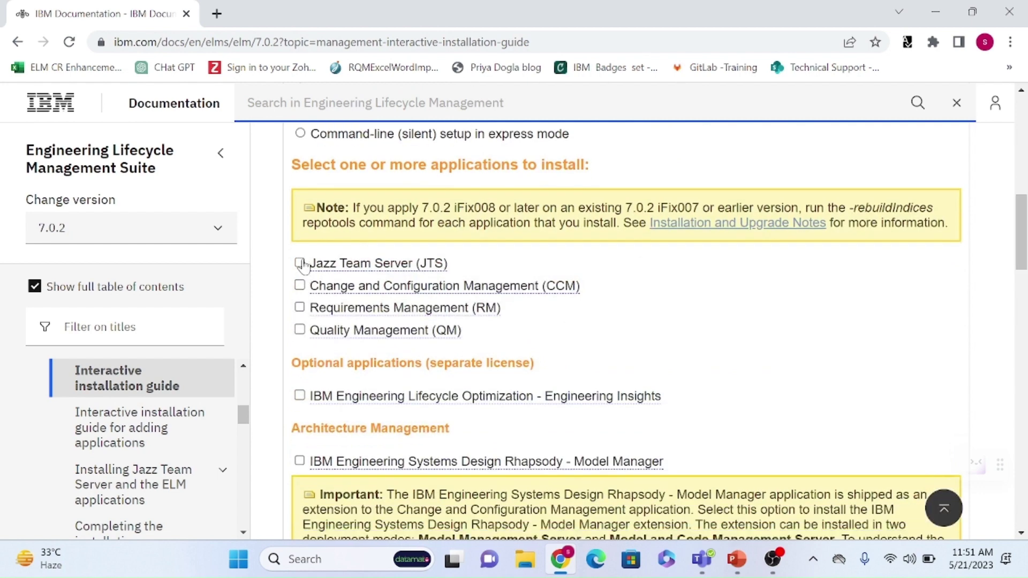
pyautogui.click(299, 308)
pyautogui.click(299, 330)
pyautogui.moveTo(1022, 264); pyautogui.dragTo(1022, 284)
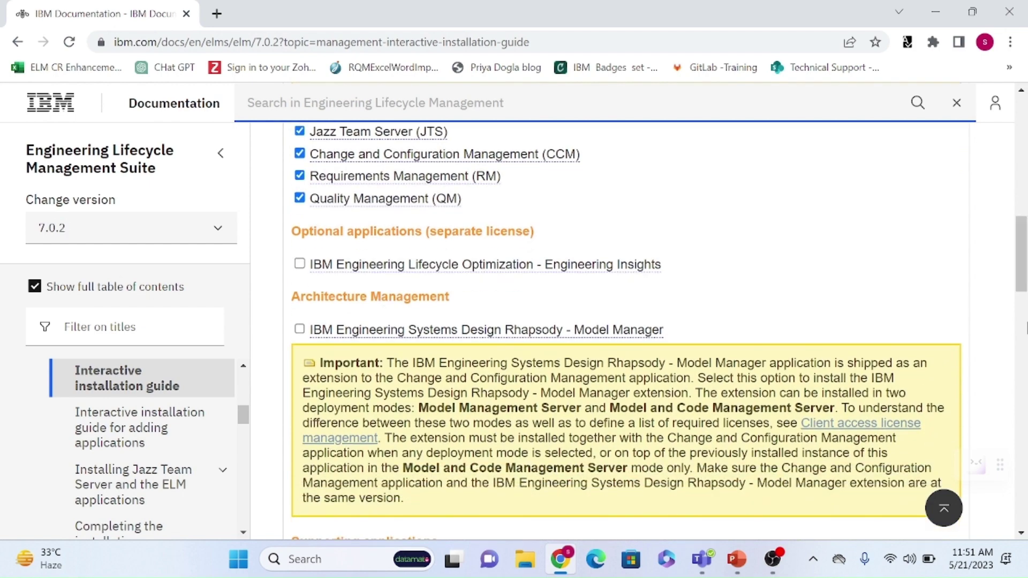
pyautogui.click(1025, 328)
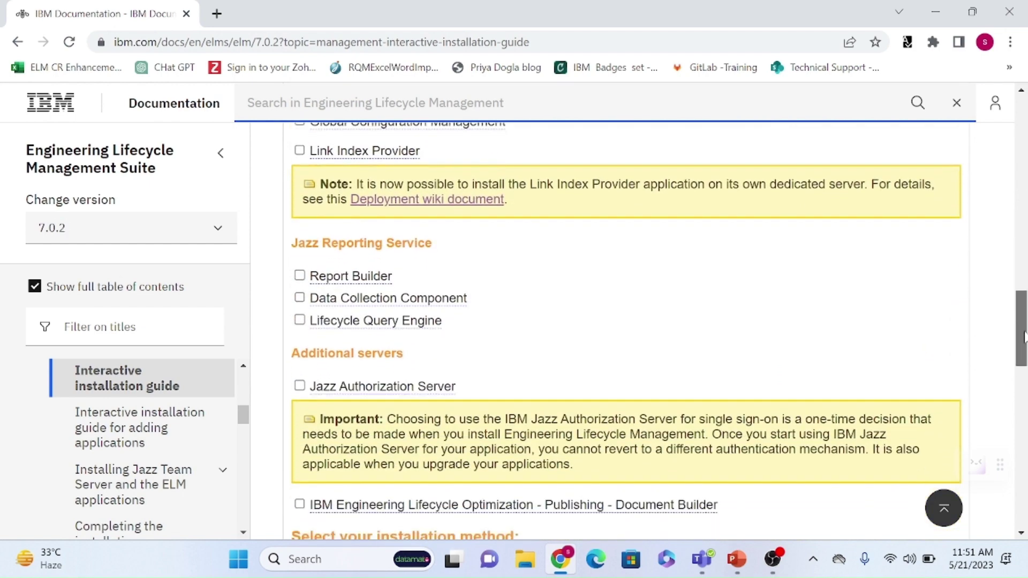
pyautogui.moveTo(1024, 336); pyautogui.dragTo(1022, 387)
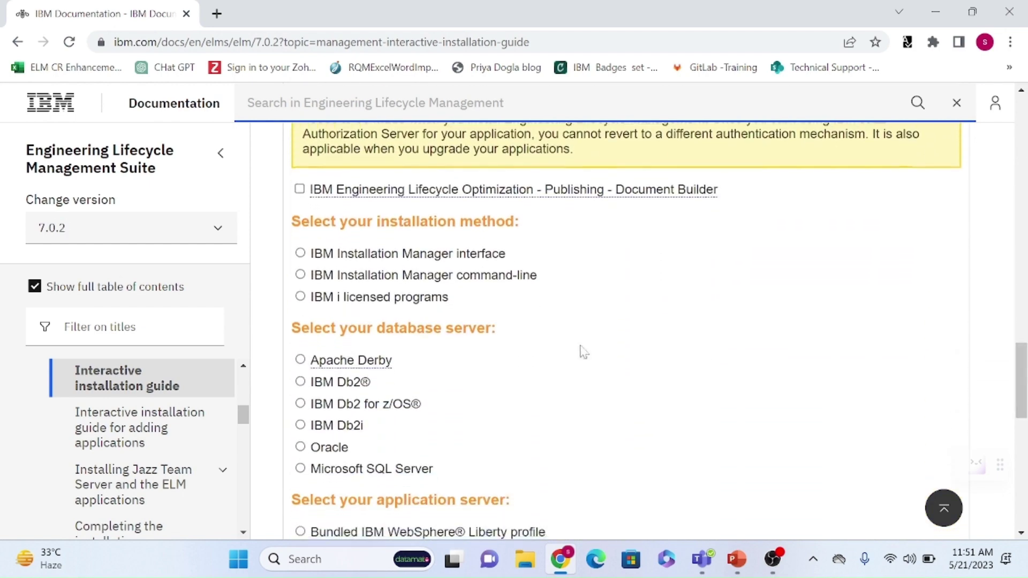
pyautogui.click(300, 253)
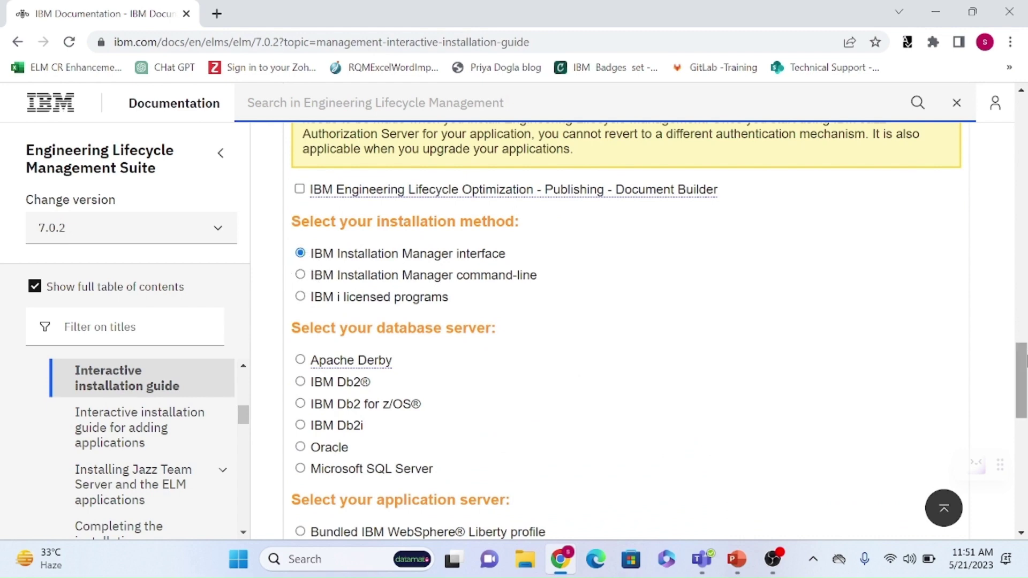
# - Choose IBM Db2 as the database and the bundled WebSphere Liberty profile with basic registry
pyautogui.scroll(-3, 1004, 354)
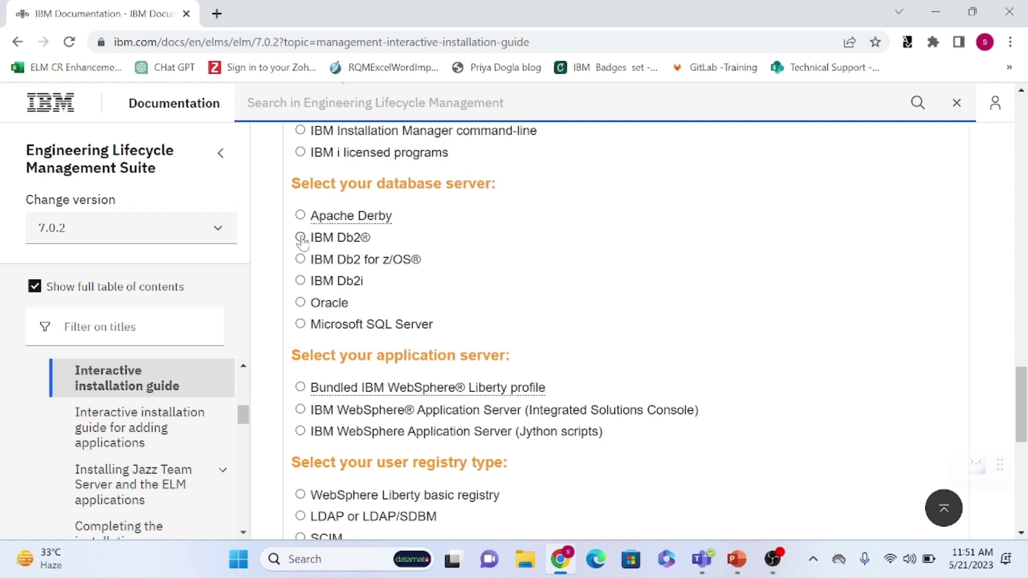
pyautogui.moveTo(292, 184); pyautogui.dragTo(493, 184)
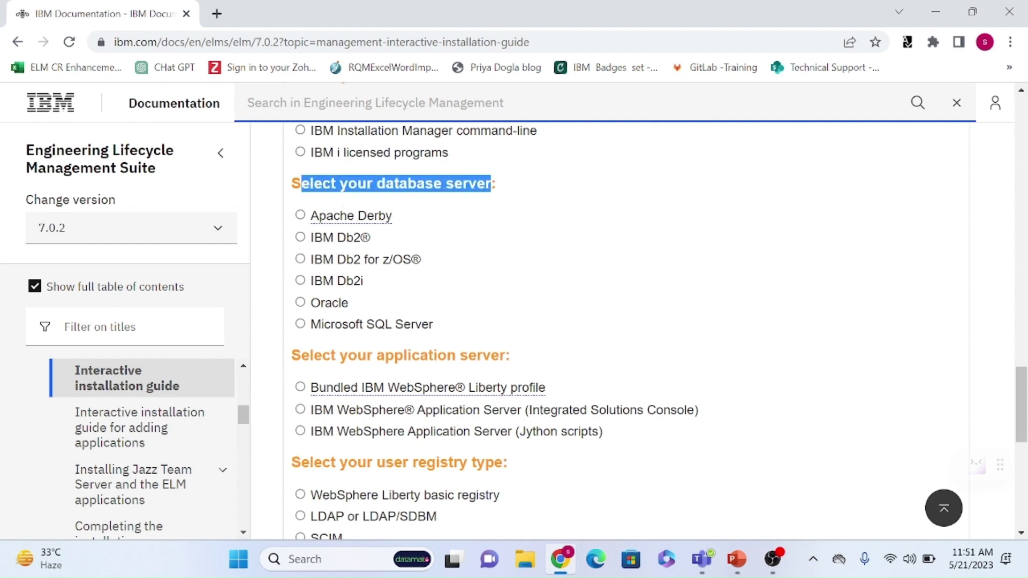
pyautogui.click(382, 232)
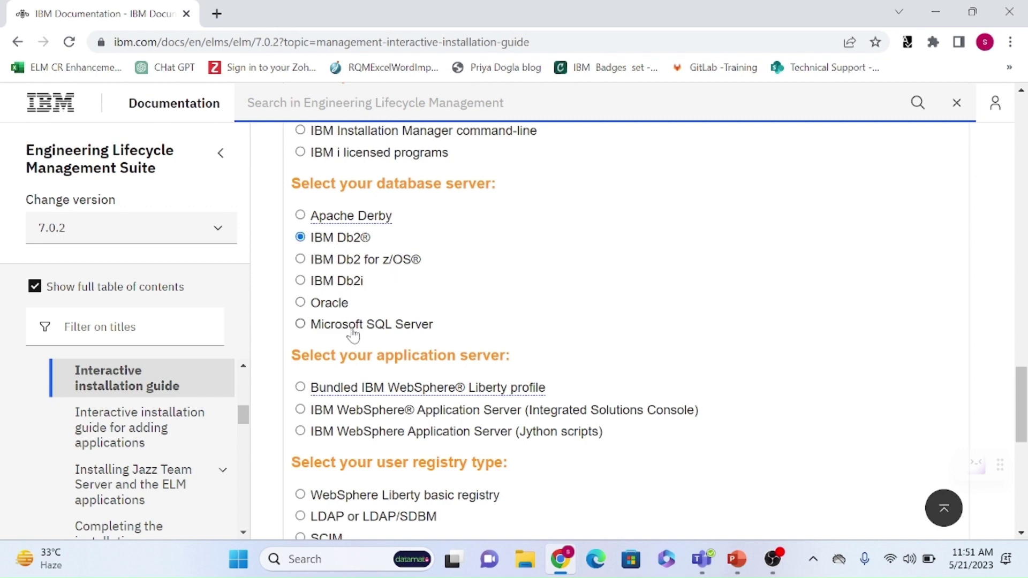
pyautogui.moveTo(393, 218); pyautogui.dragTo(299, 220)
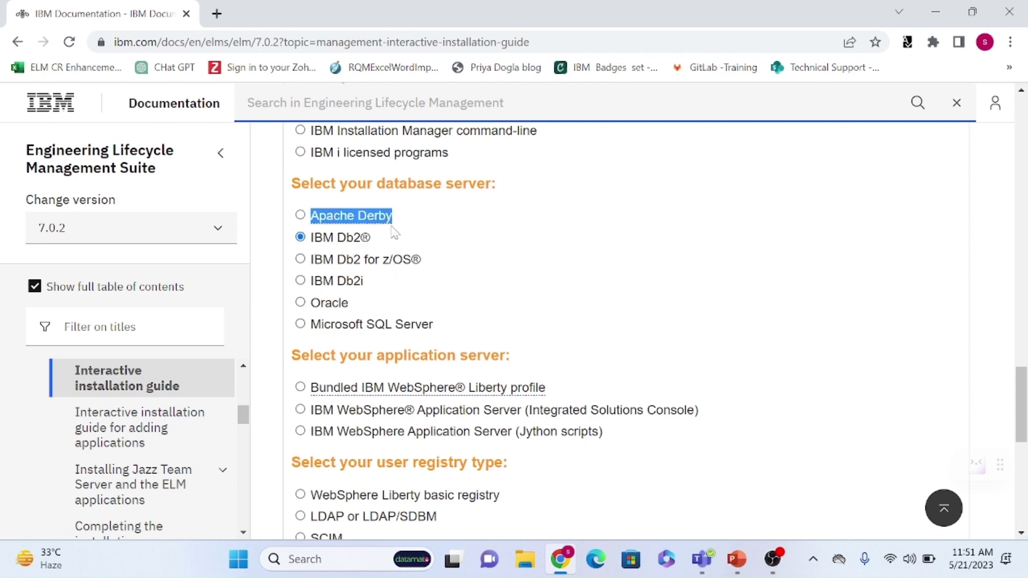
pyautogui.moveTo(395, 230); pyautogui.dragTo(300, 234)
pyautogui.moveTo(349, 227)
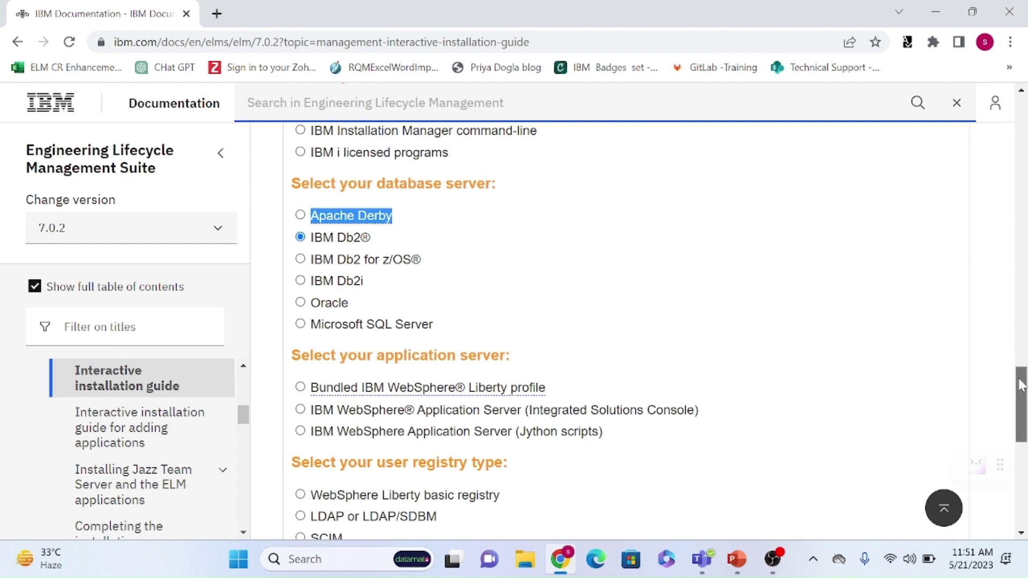
pyautogui.scroll(-1, 974, 383)
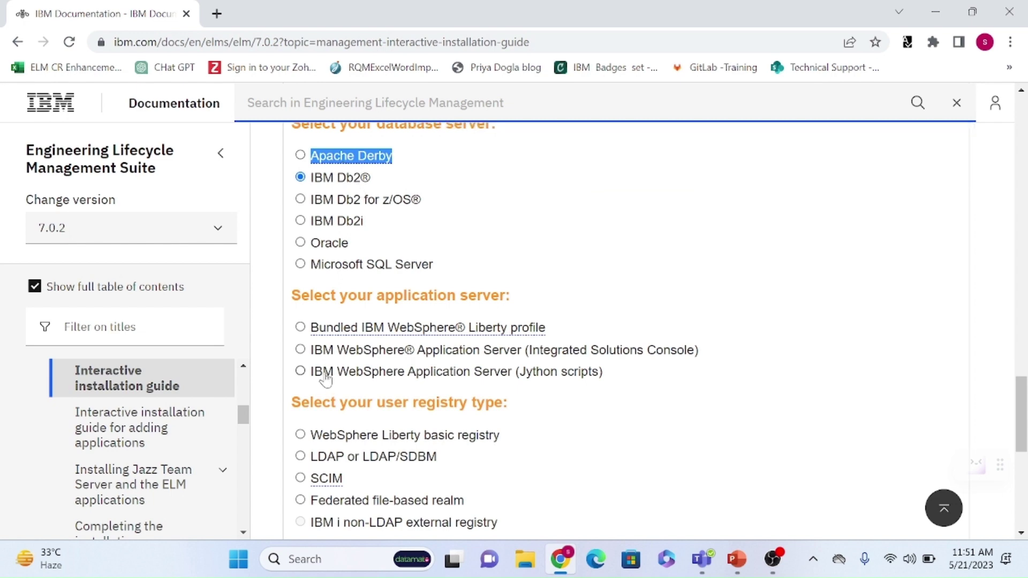
pyautogui.click(307, 334)
pyautogui.scroll(-3, 633, 371)
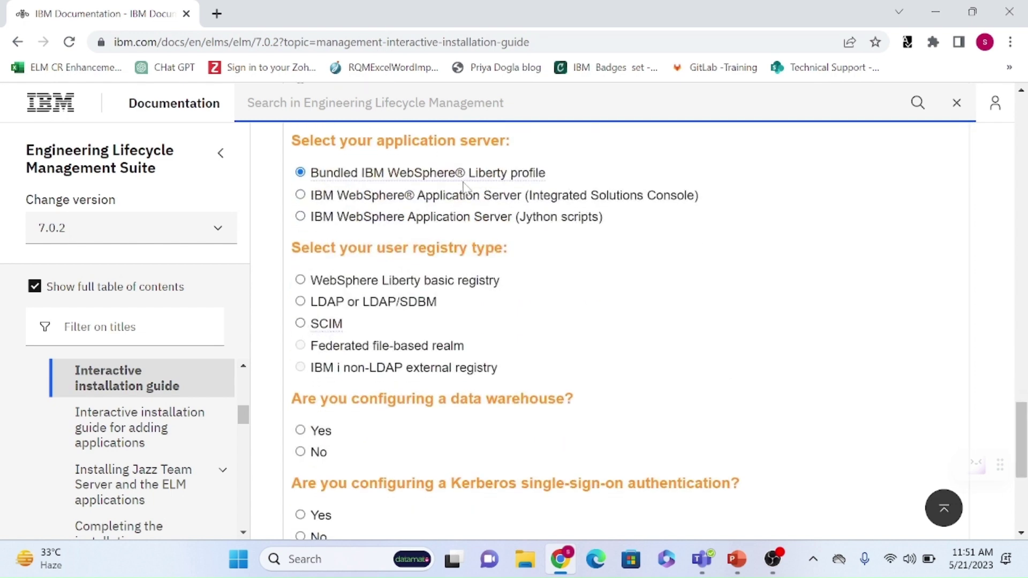
pyautogui.moveTo(553, 174); pyautogui.dragTo(312, 174)
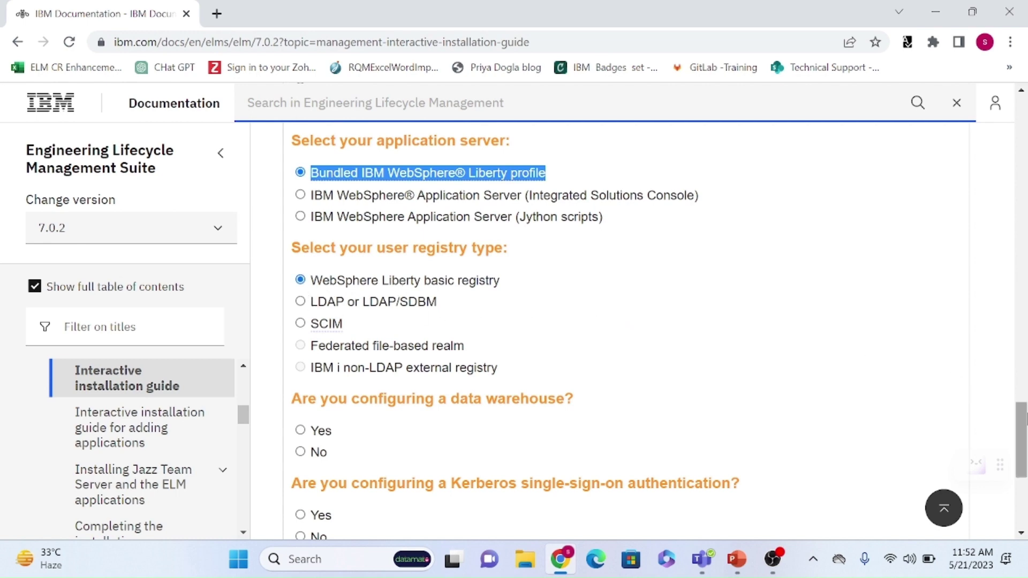
pyautogui.scroll(-2, 829, 373)
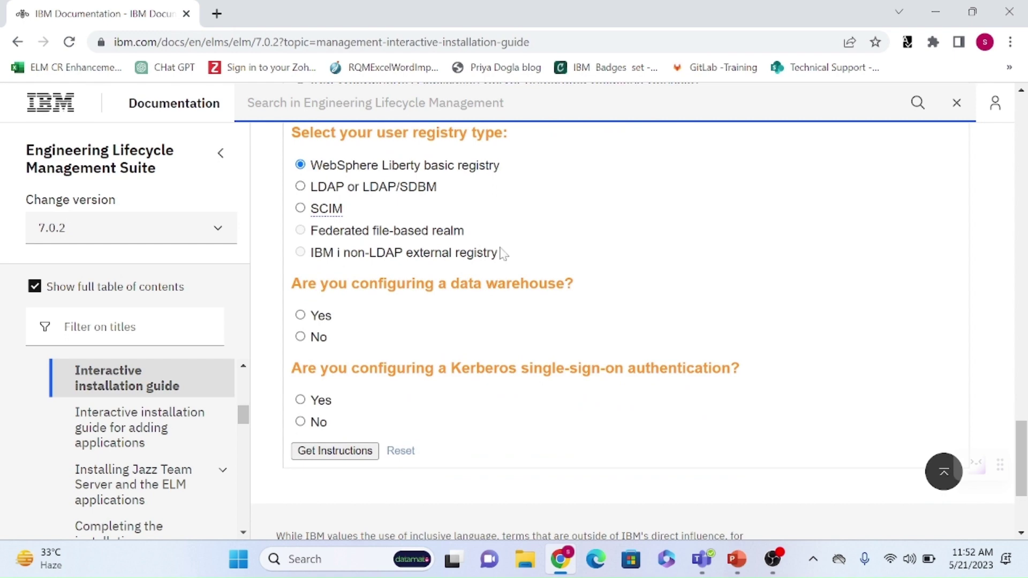
pyautogui.moveTo(502, 254); pyautogui.dragTo(307, 161)
# - Get the tailored instructions and scroll down to the Install the server prerequisites for Linux
pyautogui.click(456, 210)
pyautogui.click(338, 450)
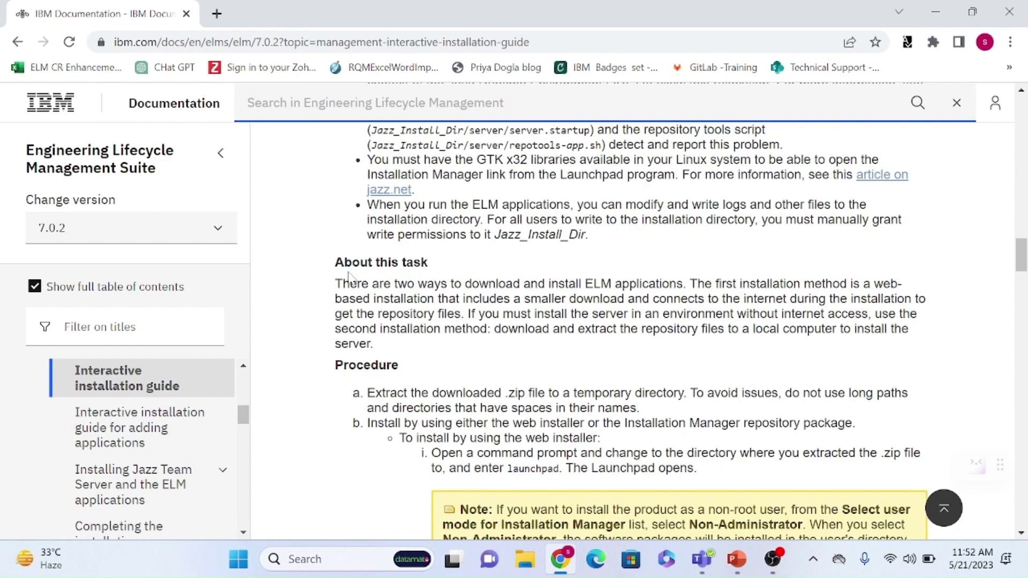
pyautogui.press('Home')
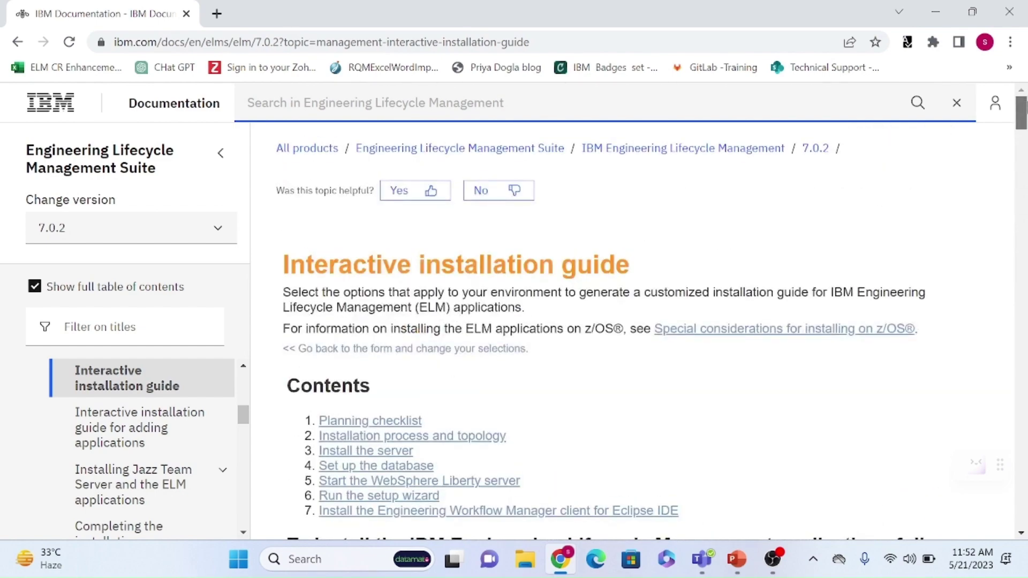
pyautogui.scroll(-15, 631, 321)
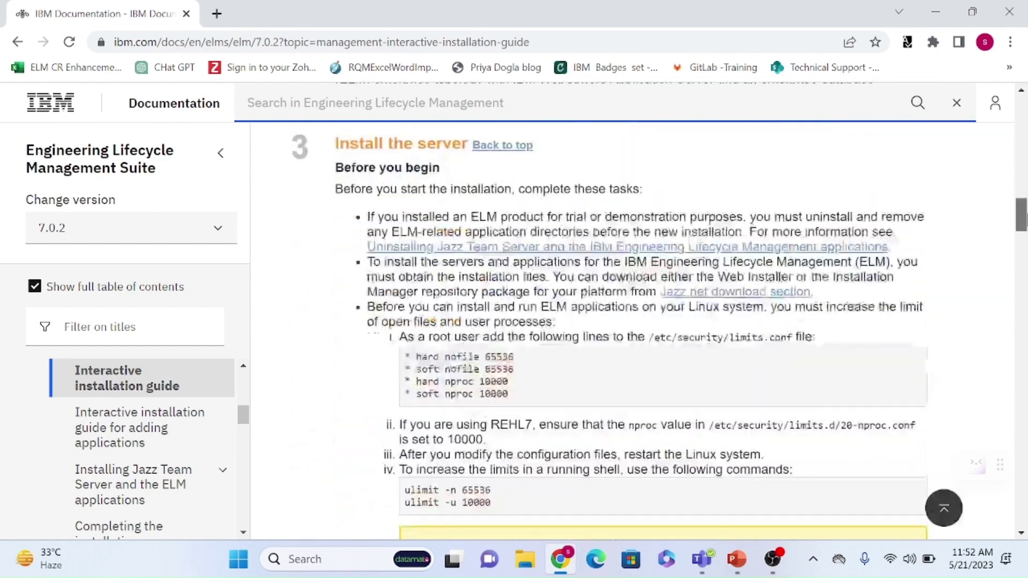
pyautogui.scroll(-20, 632, 322)
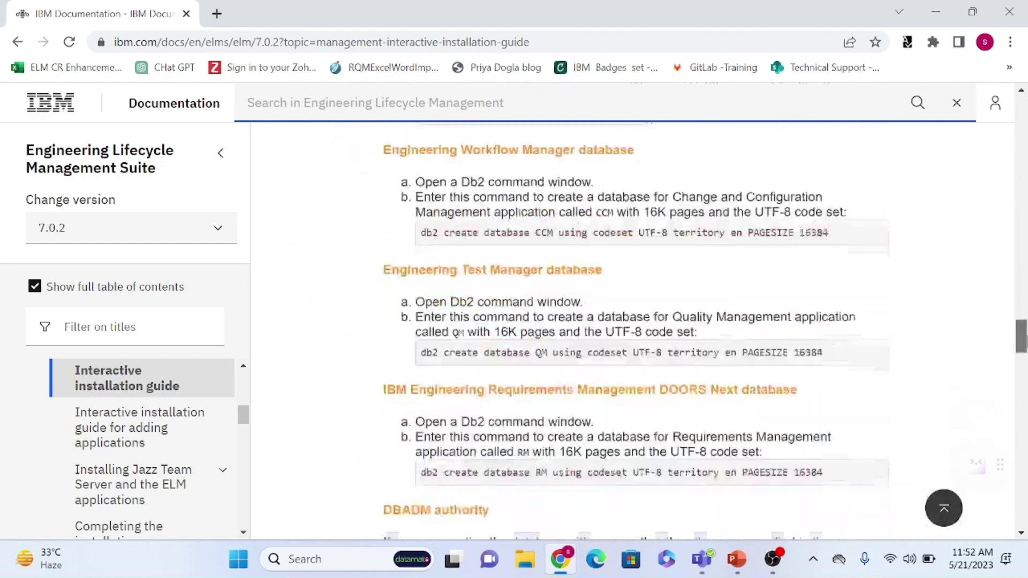
pyautogui.scroll(-20, 632, 321)
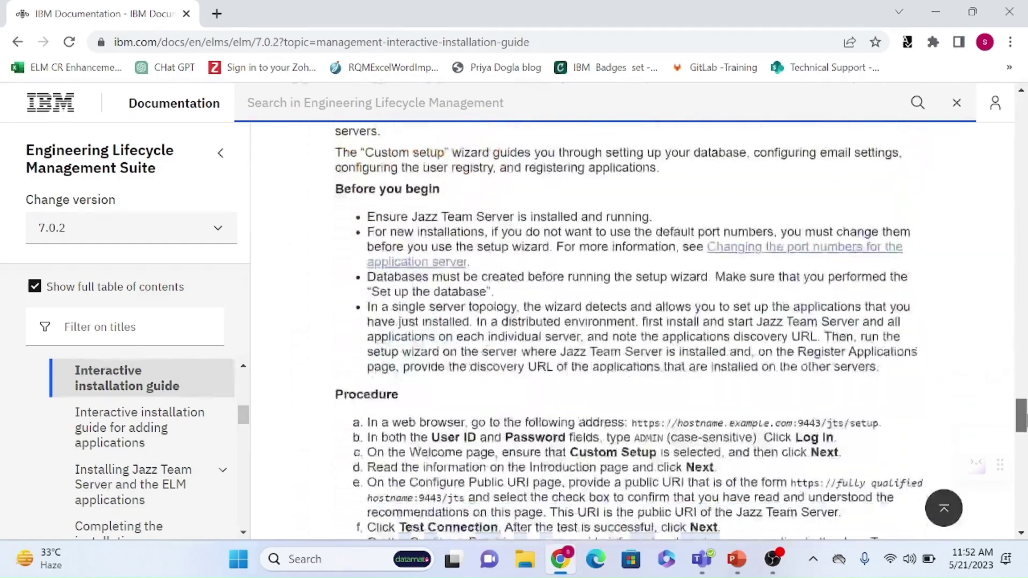
pyautogui.scroll(-20, 632, 321)
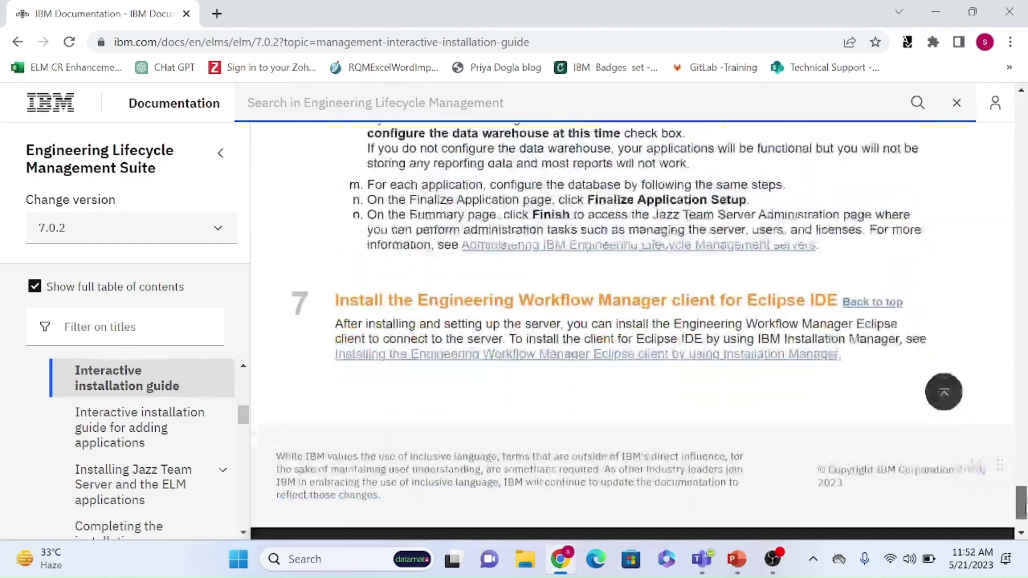
pyautogui.moveTo(1024, 508); pyautogui.dragTo(998, 138)
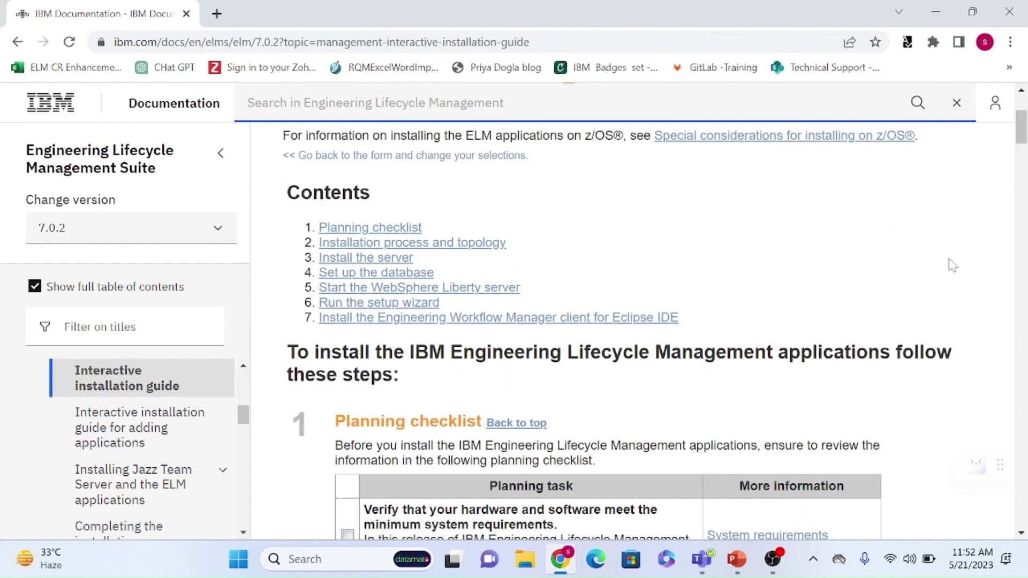
pyautogui.scroll(-5, 994, 108)
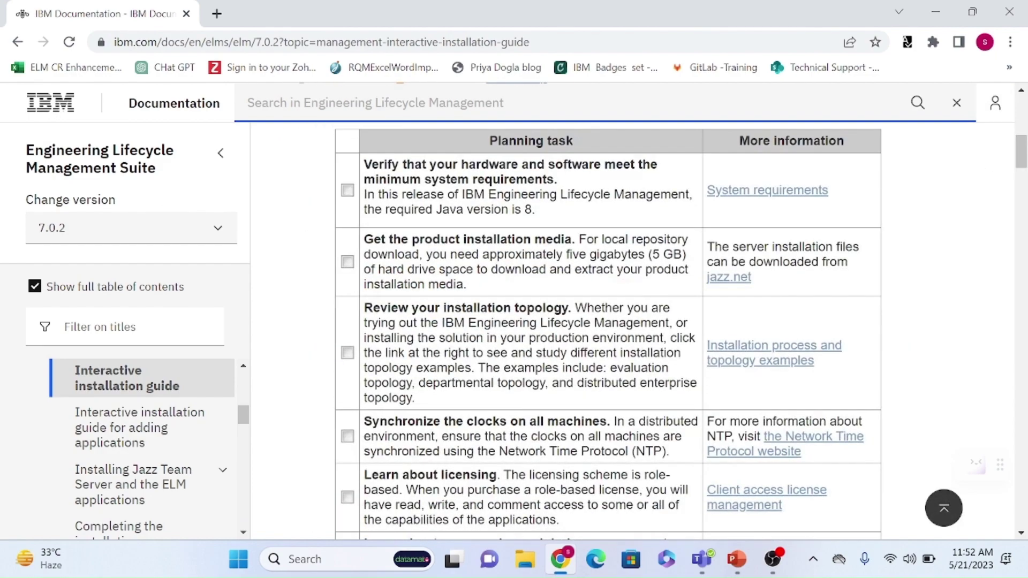
pyautogui.moveTo(1020, 161); pyautogui.dragTo(1020, 227)
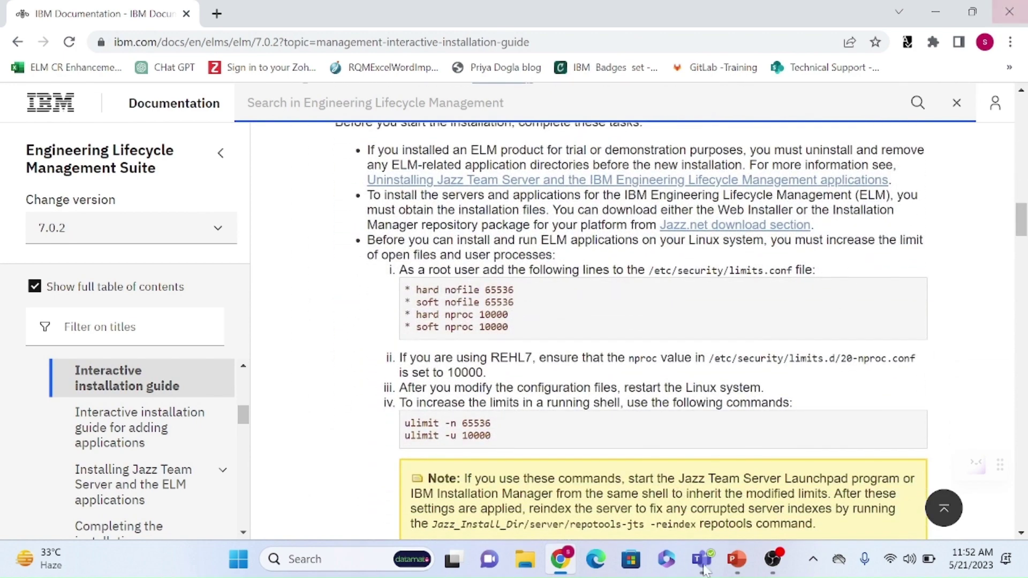
# - Review the PowerPoint Prerequisites slide, undoing and redoing so the text stays unchanged, then minimize it
pyautogui.click(735, 557)
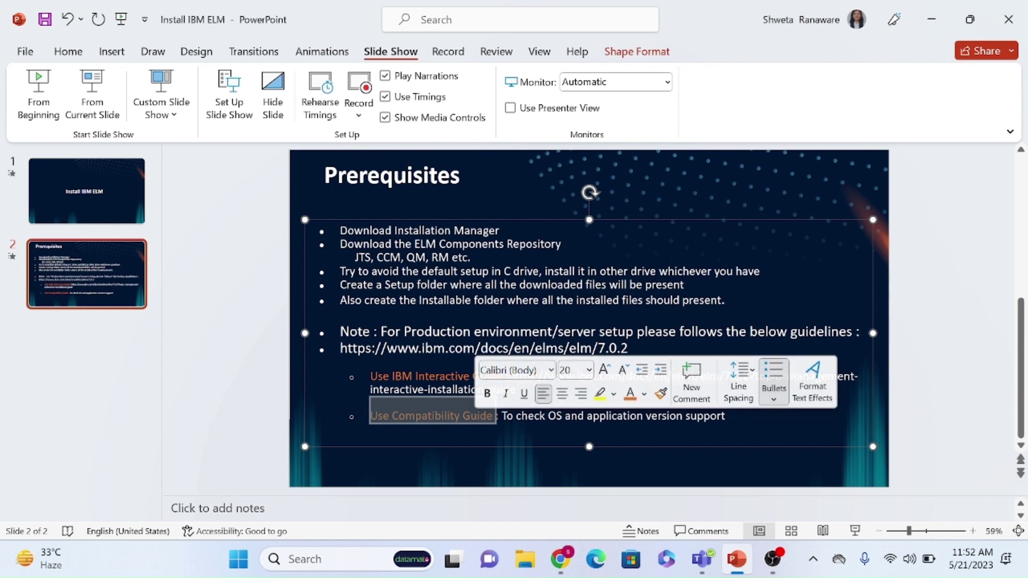
pyautogui.doubleClick(554, 415)
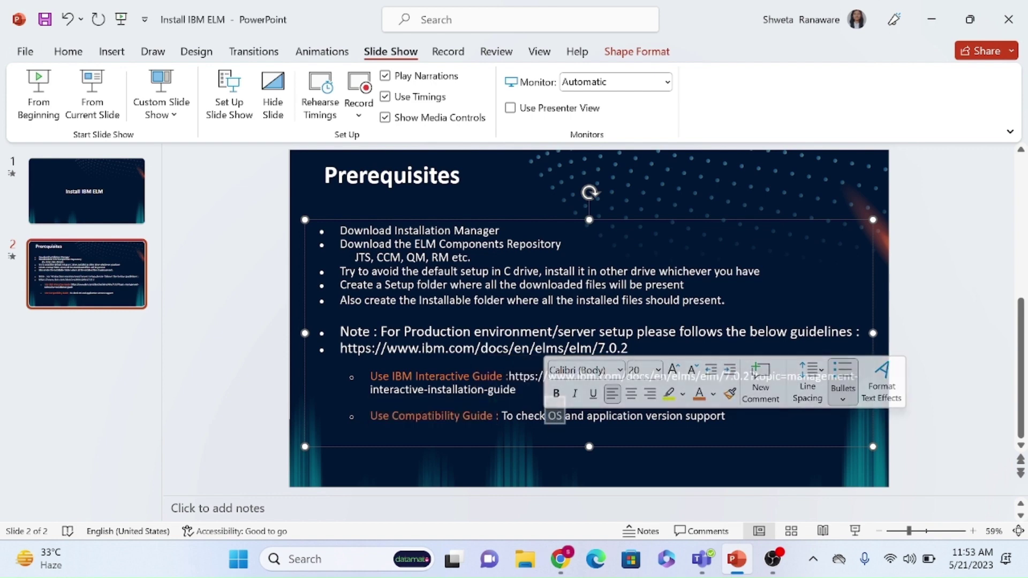
pyautogui.click(369, 441)
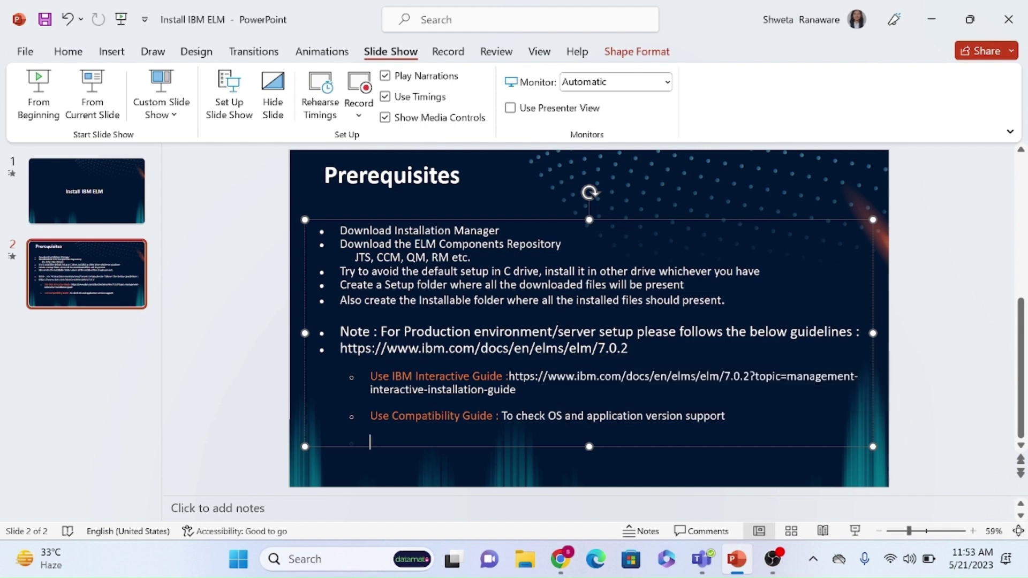
pyautogui.hotkey('ctrl', 'z')
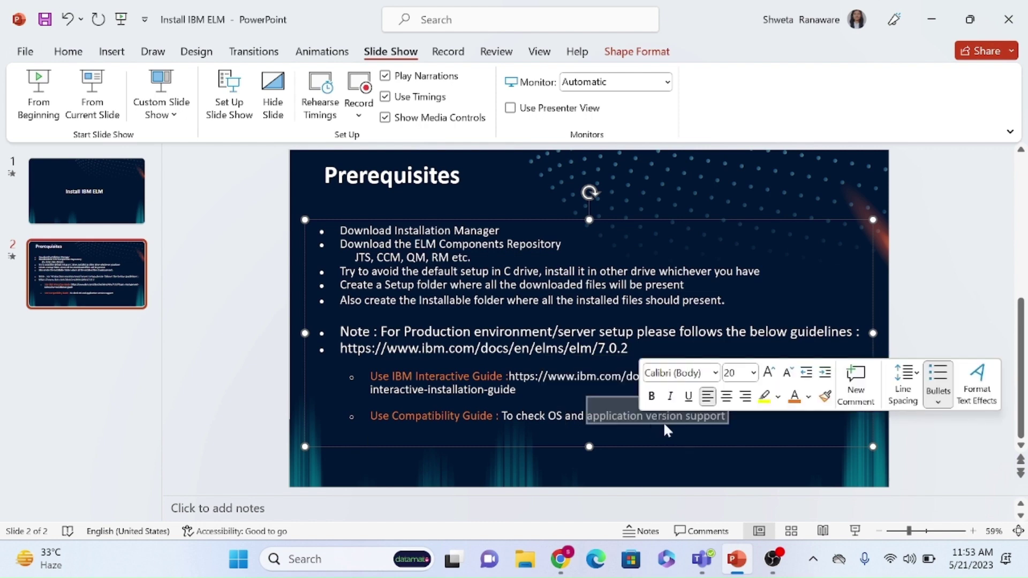
pyautogui.hotkey('ctrl', 'y')
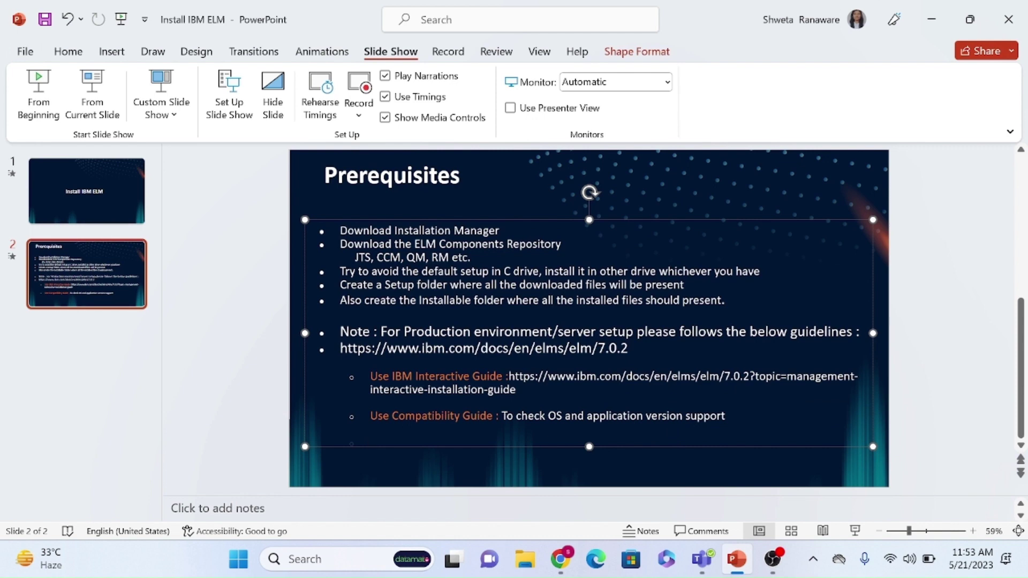
pyautogui.hotkey('ctrl', 'z')
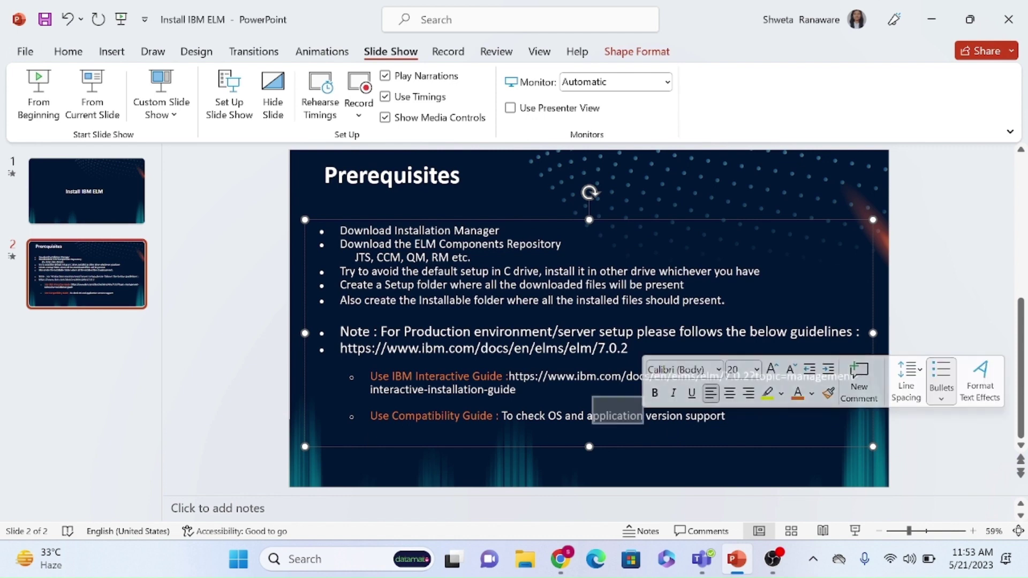
pyautogui.hotkey('ctrl', 'y')
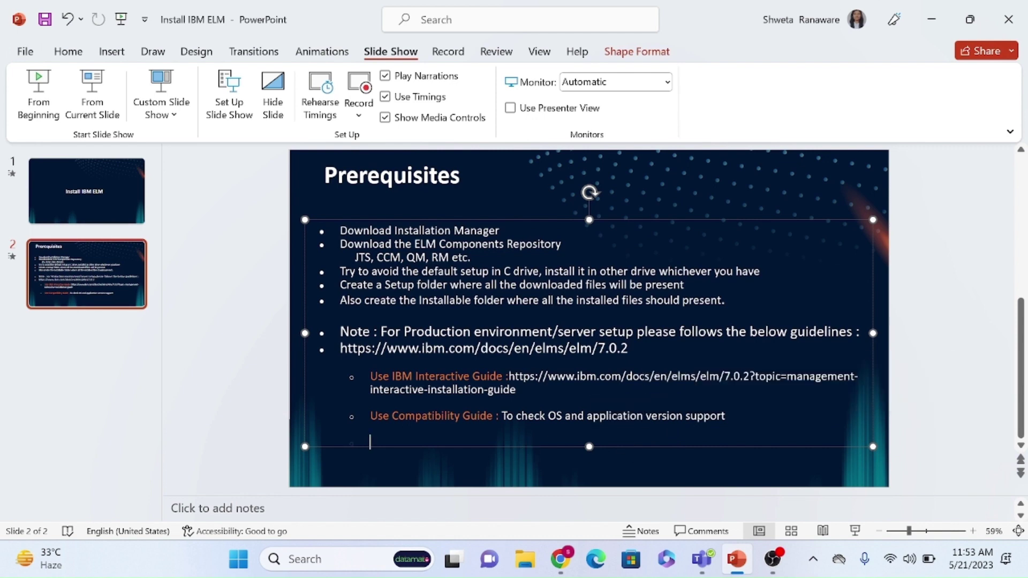
pyautogui.hotkey('ctrl', 'z')
pyautogui.hotkey('ctrl', 'y')
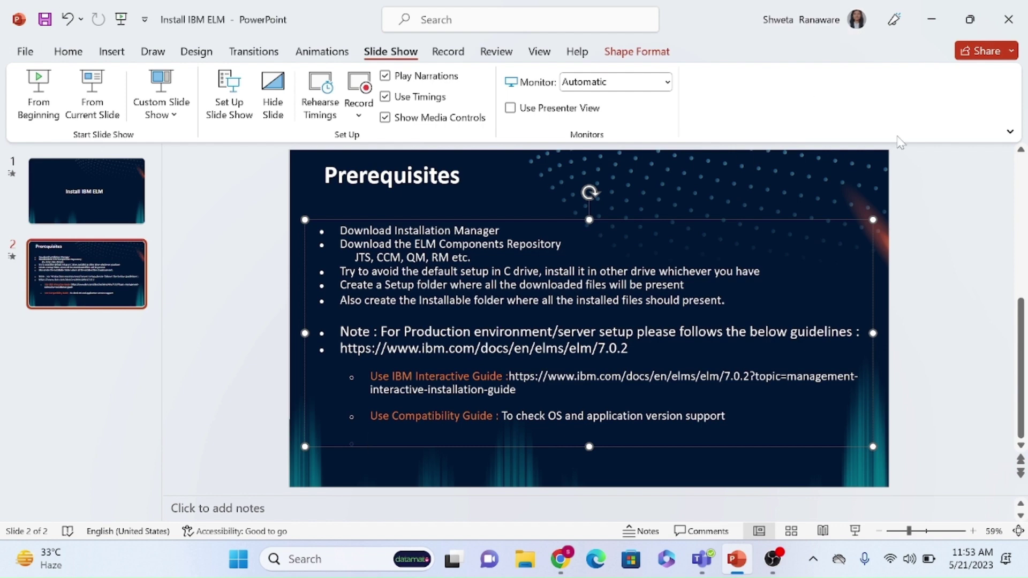
pyautogui.click(931, 29)
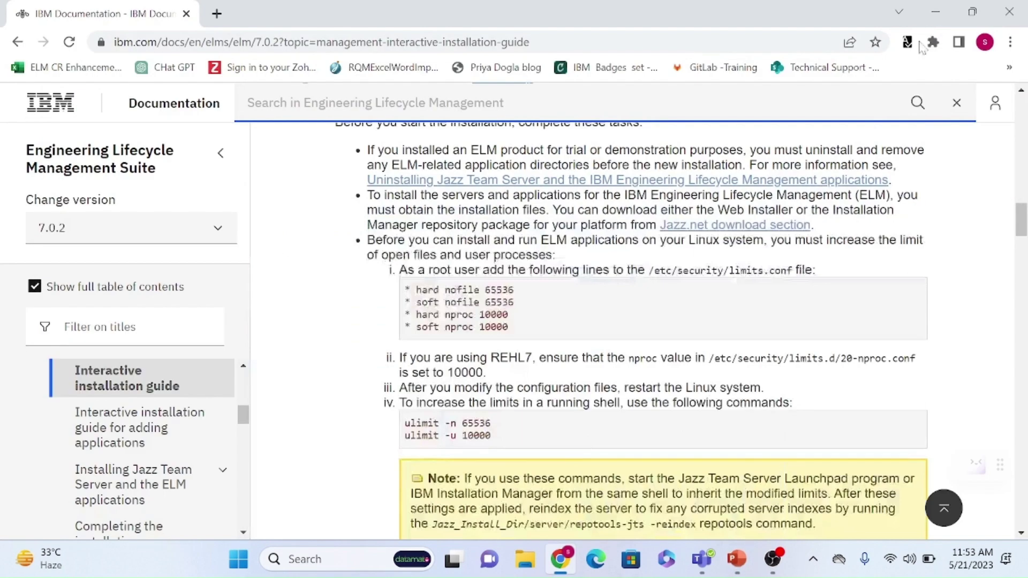
# - Return to the Chrome window and close the IBM Documentation tab
pyautogui.click(931, 12)
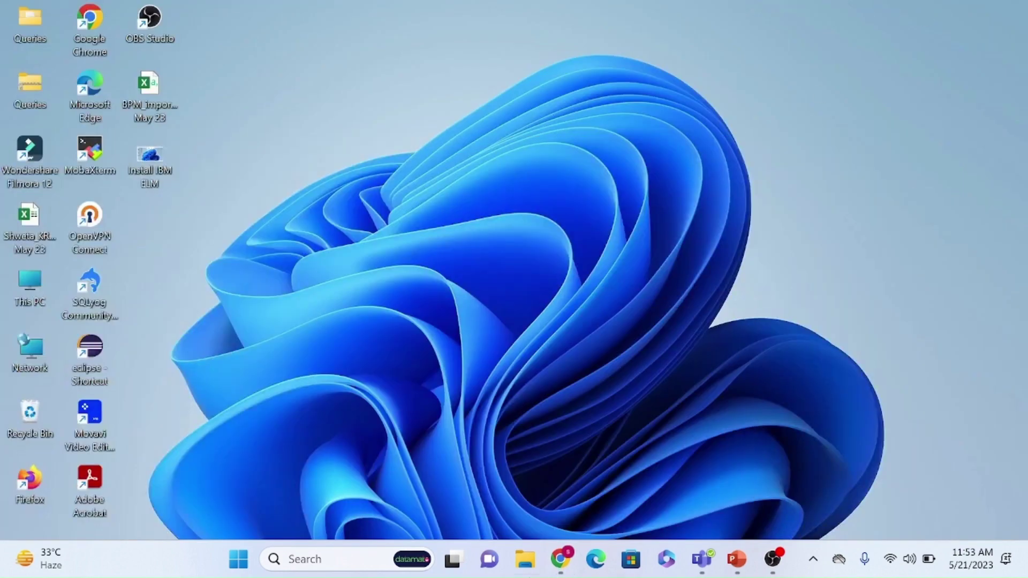
pyautogui.click(595, 559)
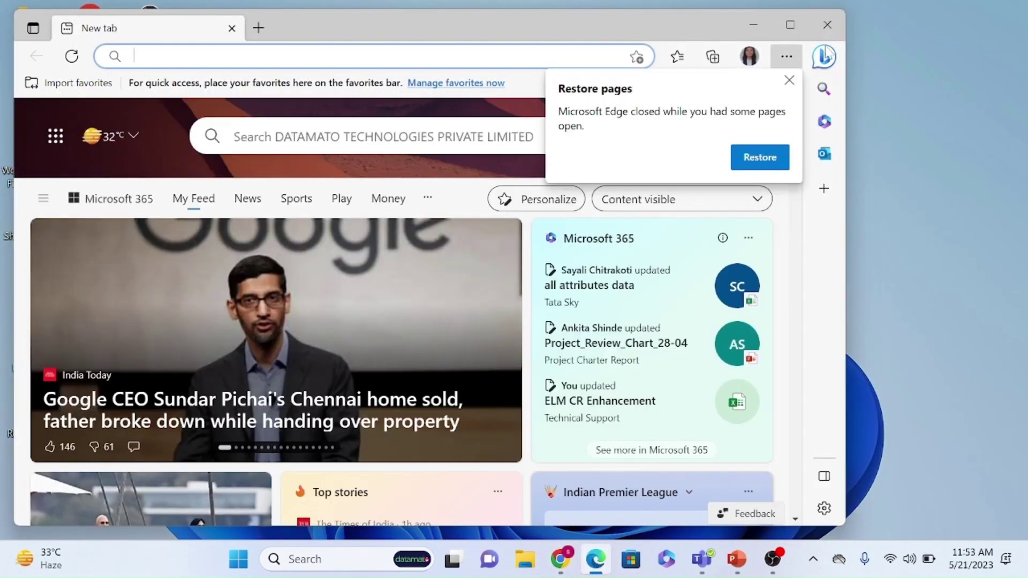
pyautogui.click(595, 562)
pyautogui.click(560, 559)
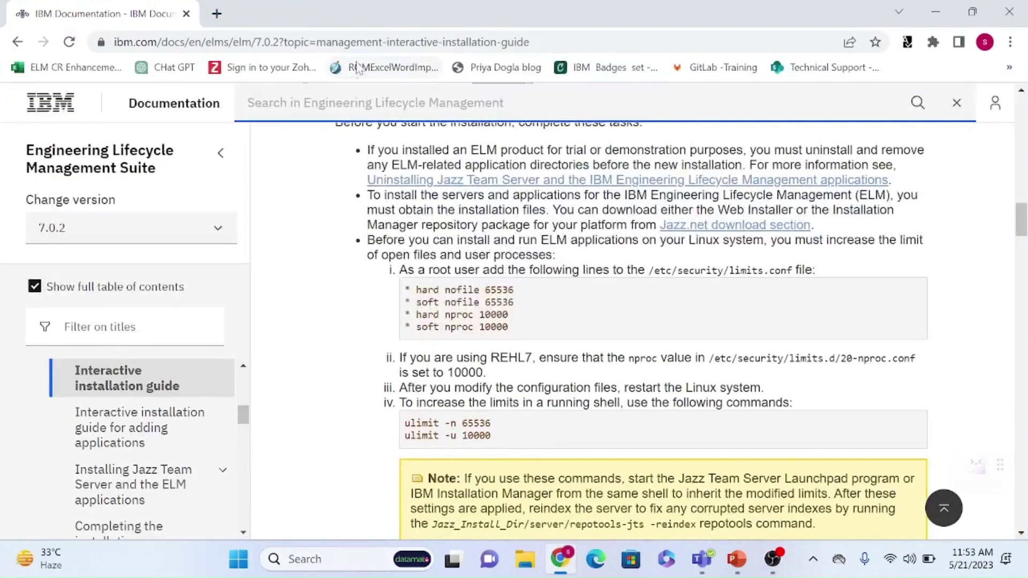
pyautogui.click(214, 22)
pyautogui.click(134, 18)
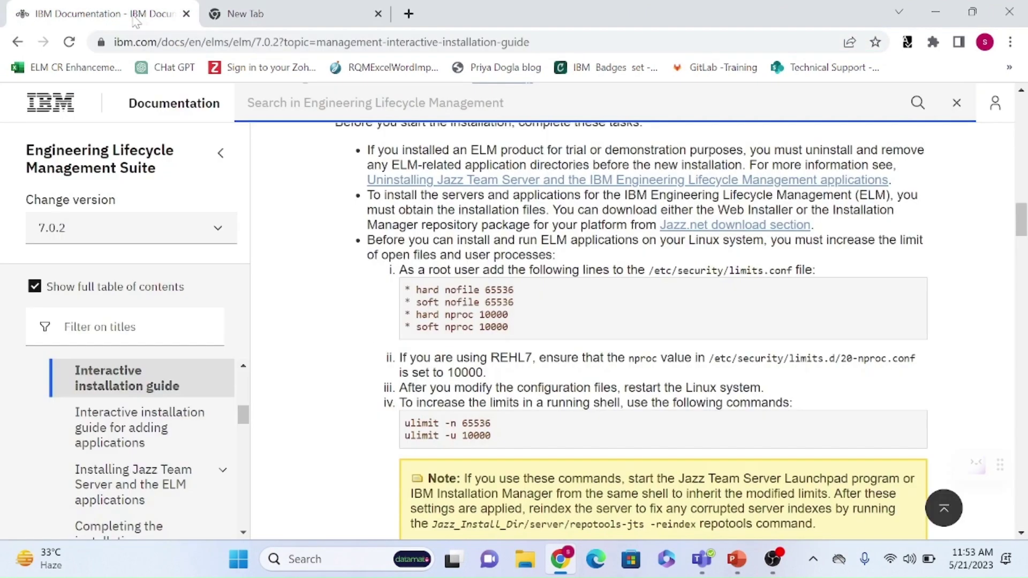
pyautogui.click(186, 13)
# - Go to google.com and search for 'IBM ELM download 7.0.2'
pyautogui.click(124, 41)
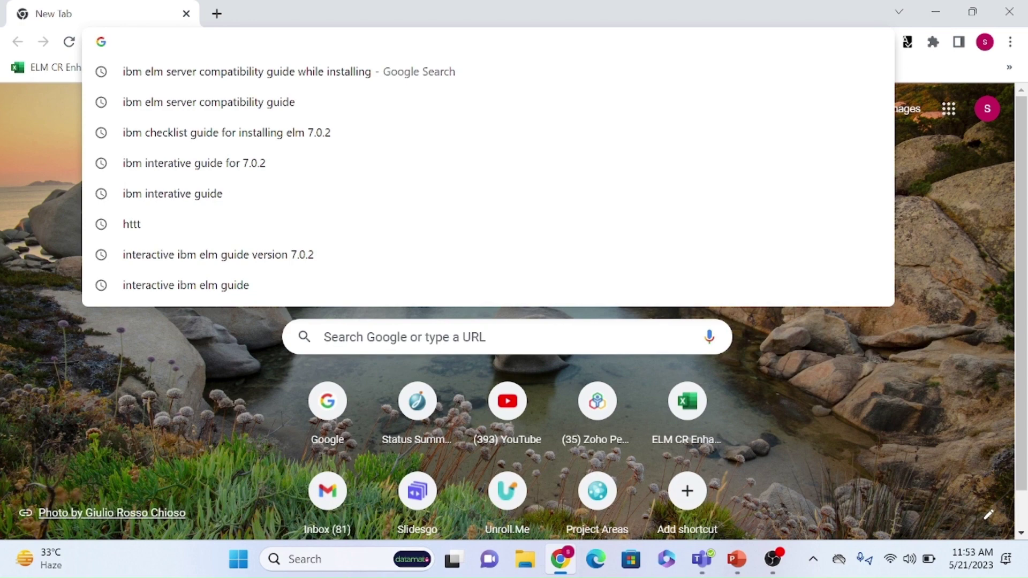
pyautogui.write('Www.google.com')
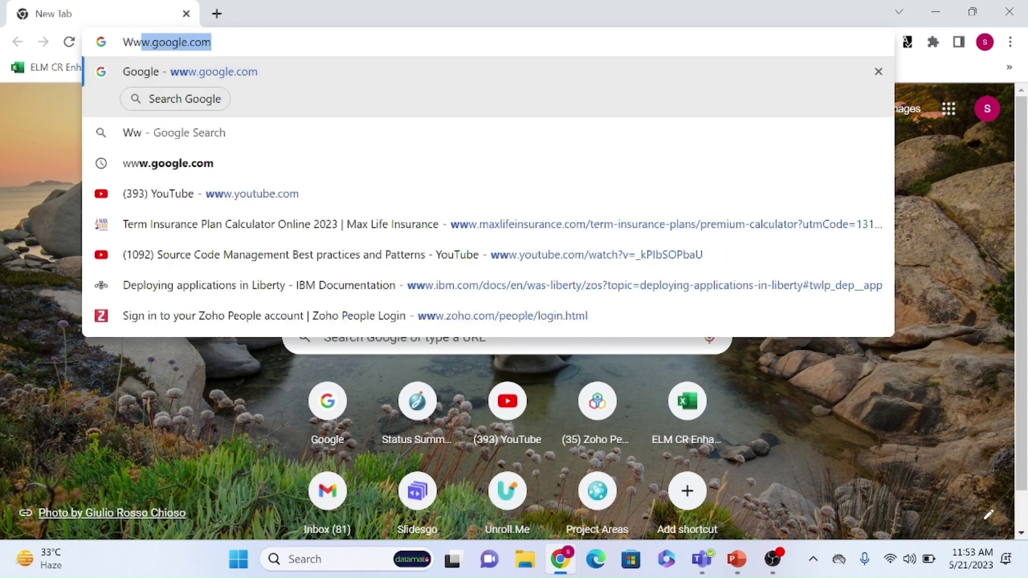
pyautogui.press('Return')
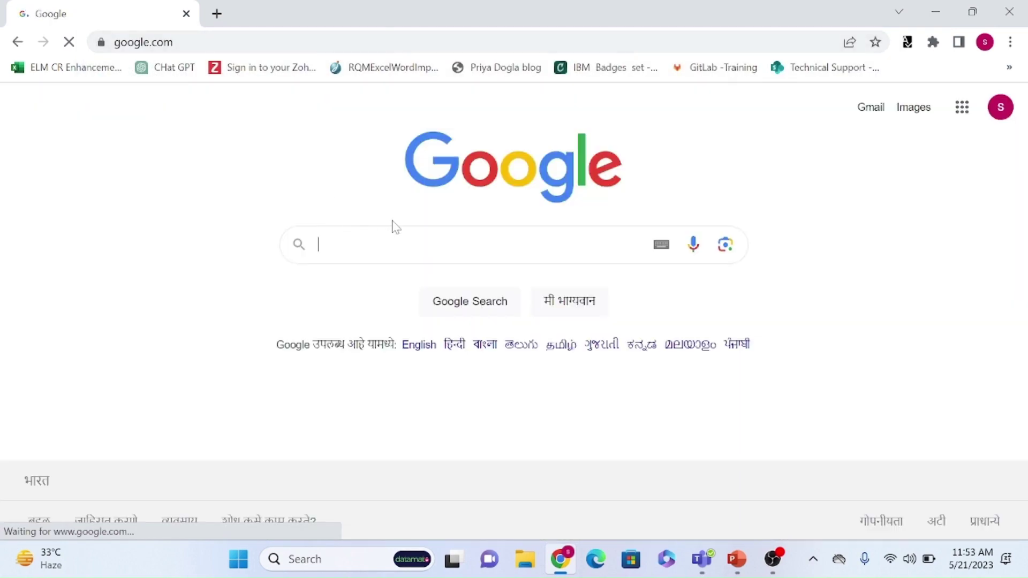
pyautogui.write('IBM E')
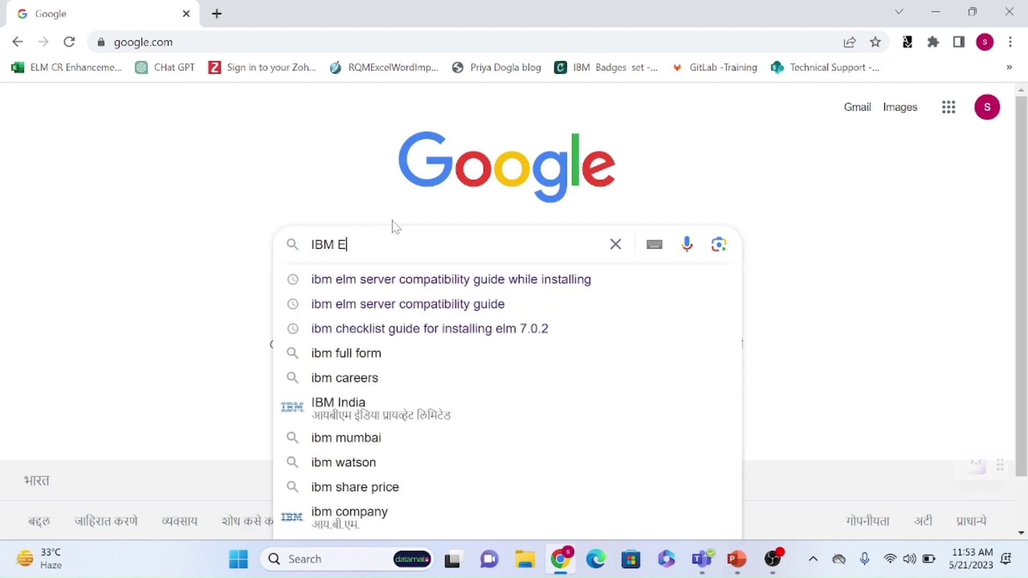
pyautogui.write('LM downlo')
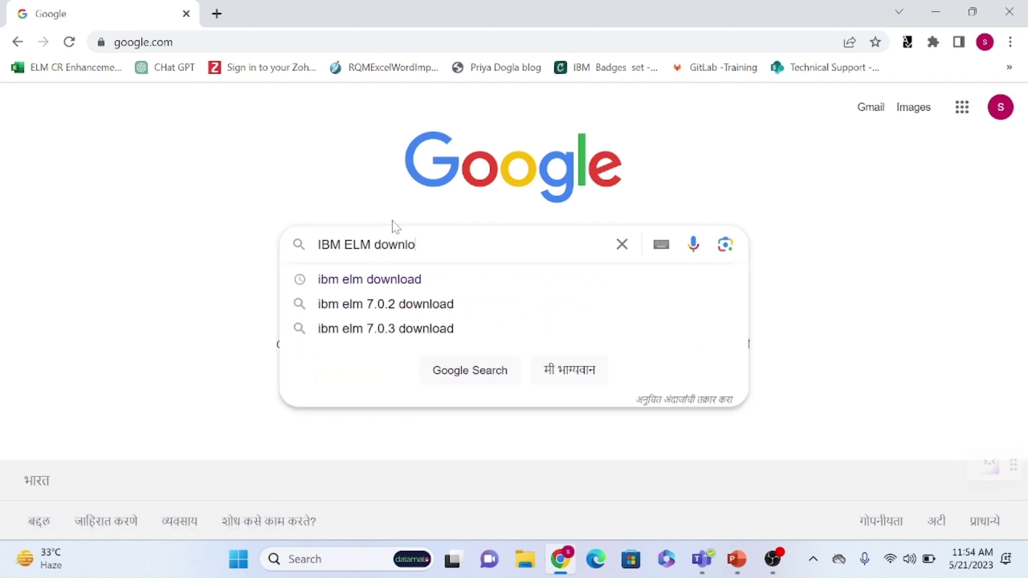
pyautogui.write('ad 7.')
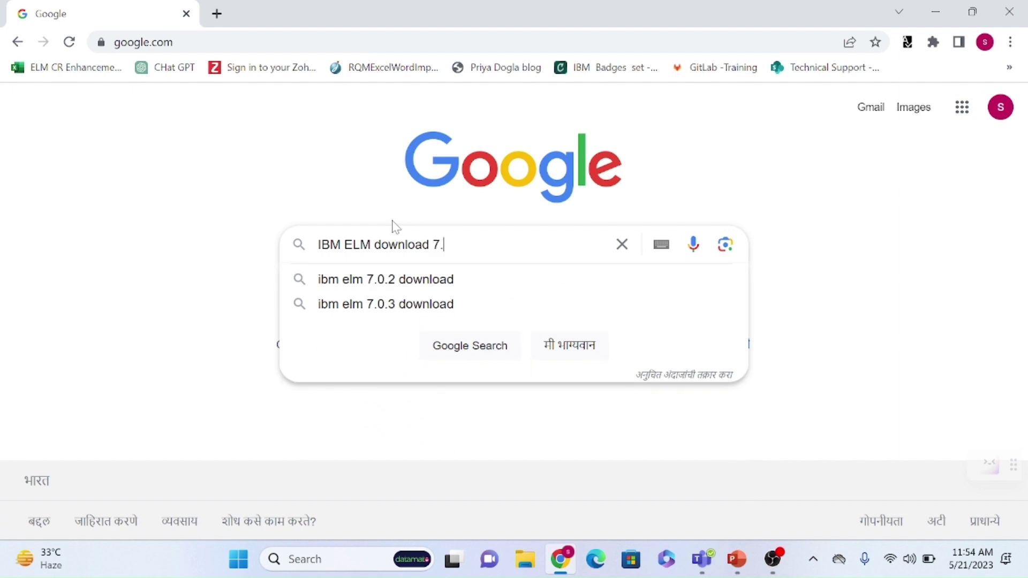
pyautogui.write('0.2')
pyautogui.press('Return')
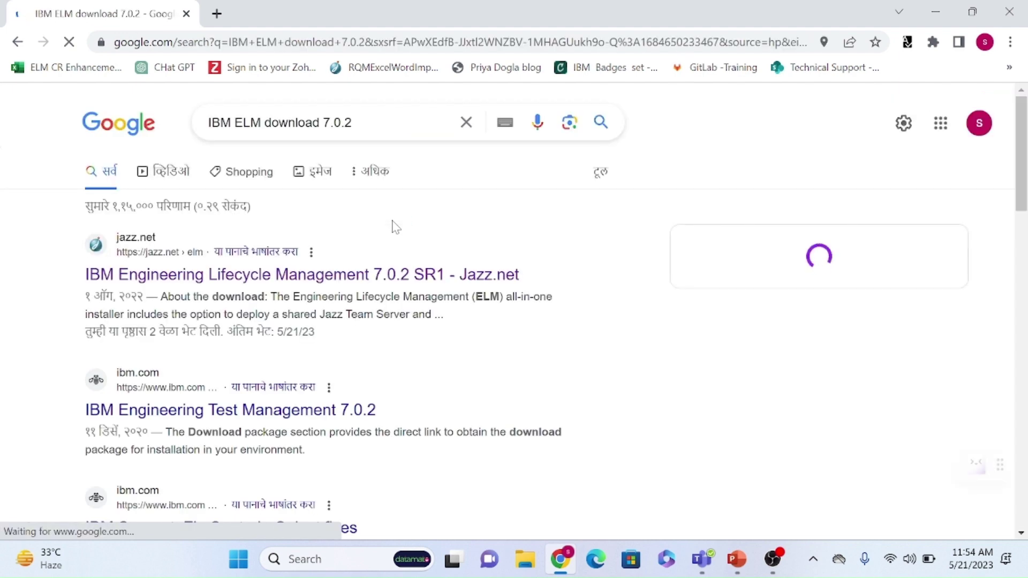
# - Open the Jazz.net ELM 7.0.2 SR1 result in a new tab and log in with the saved account
pyautogui.rightClick(396, 276)
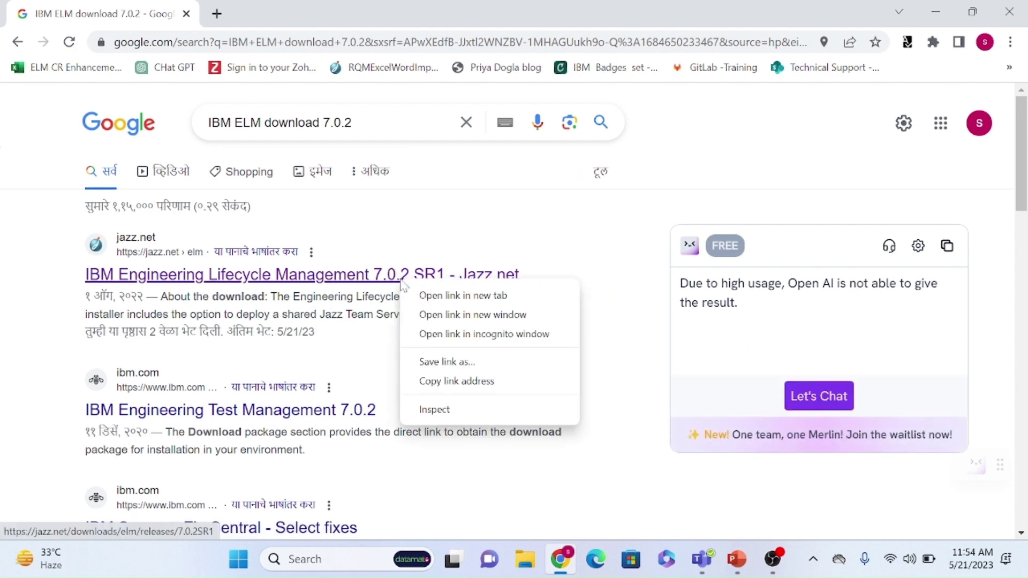
pyautogui.click(482, 295)
pyautogui.click(307, 21)
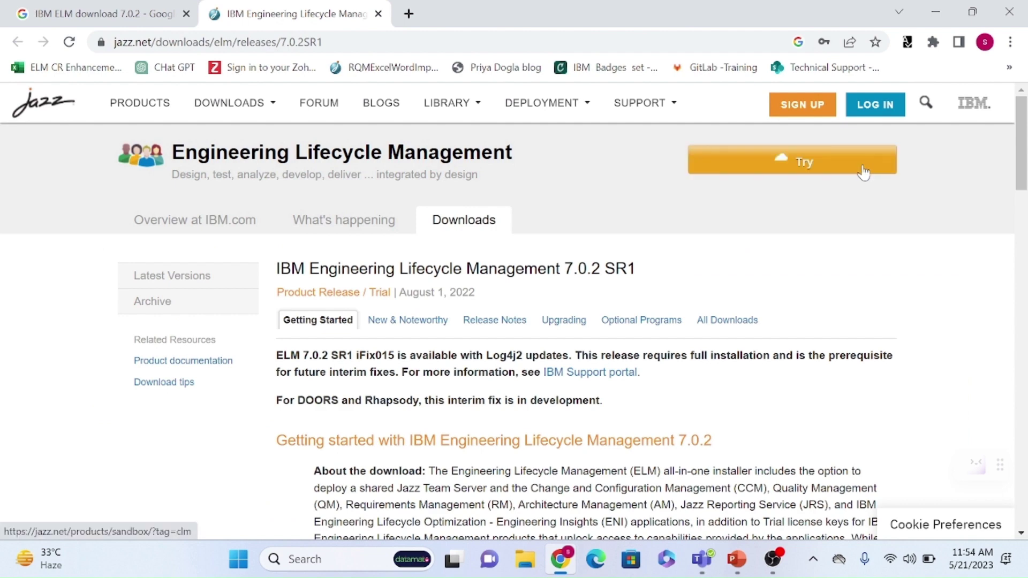
pyautogui.click(863, 110)
pyautogui.click(495, 219)
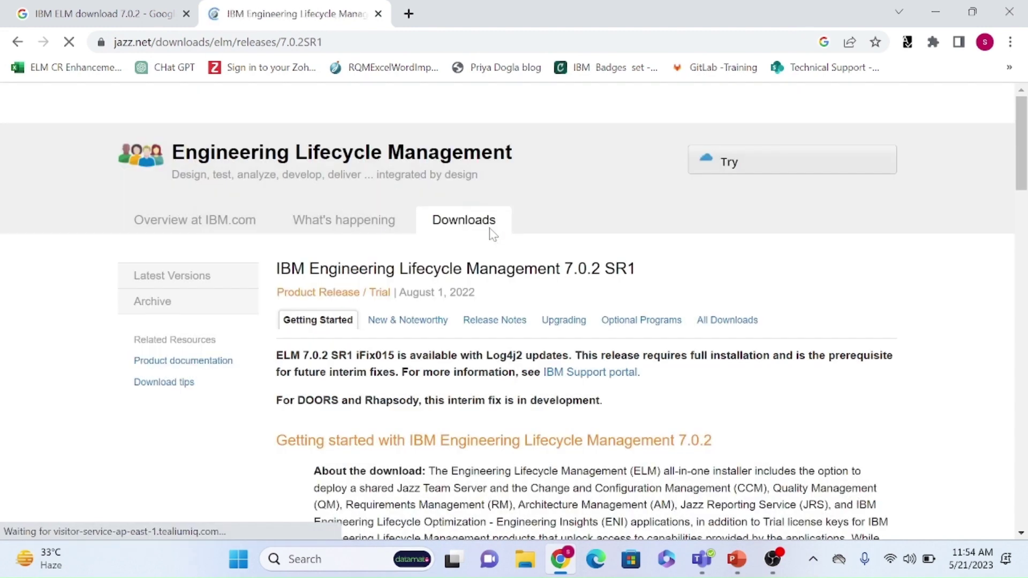
pyautogui.moveTo(323, 42); pyautogui.dragTo(114, 42)
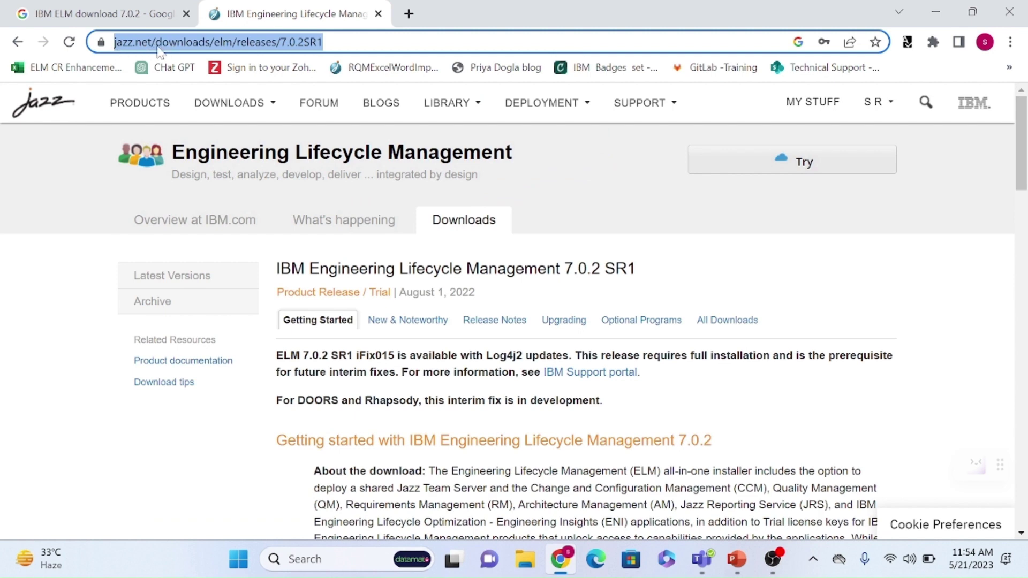
# - Show All Downloads for 7.0.2 SR1 and scroll to the IBM Installation Manager Repositories zips
pyautogui.click(727, 323)
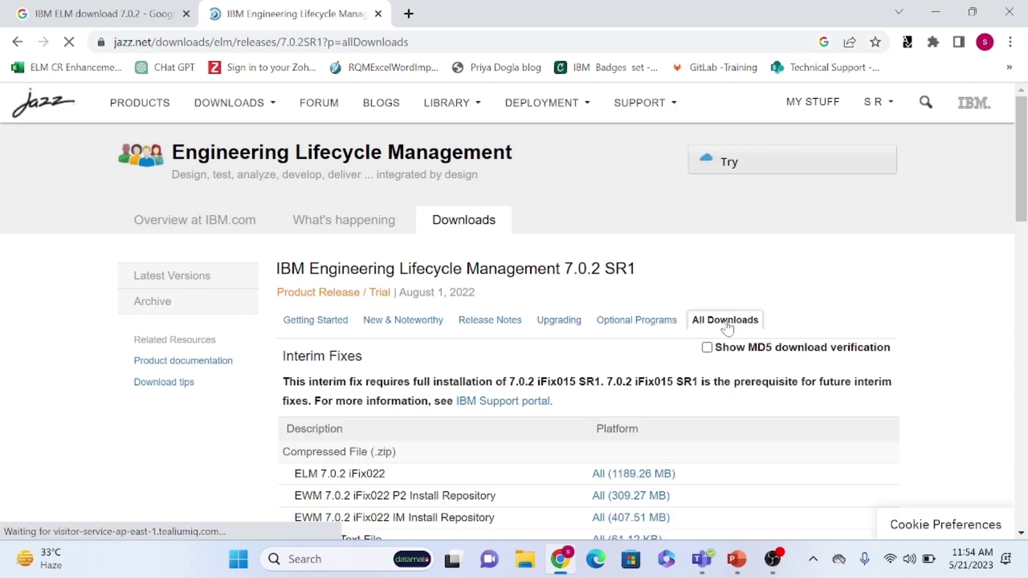
pyautogui.scroll(-8, 514, 318)
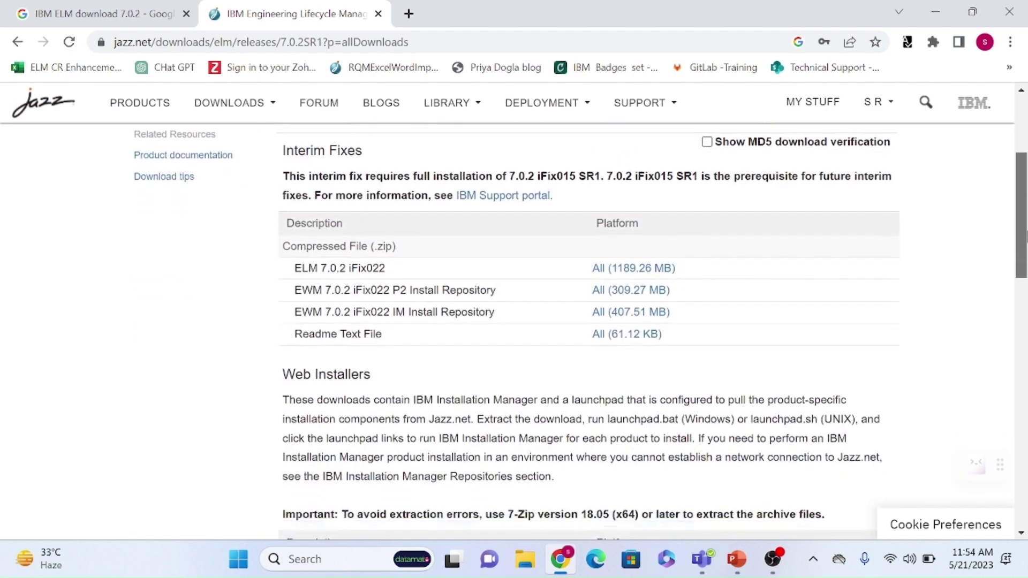
pyautogui.scroll(-12, 514, 318)
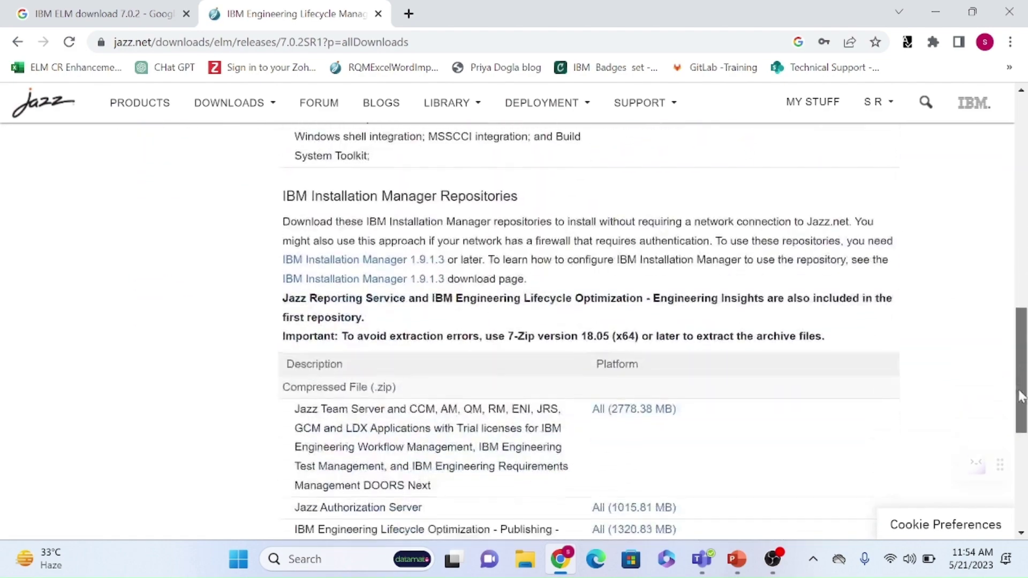
pyautogui.moveTo(1020, 473); pyautogui.dragTo(1017, 281)
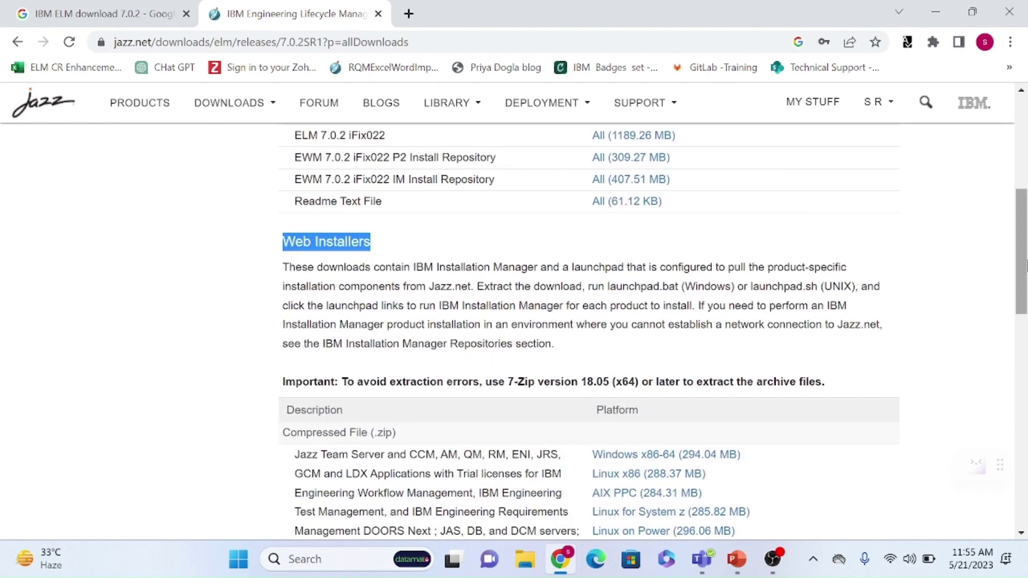
pyautogui.scroll(-4, 284, 413)
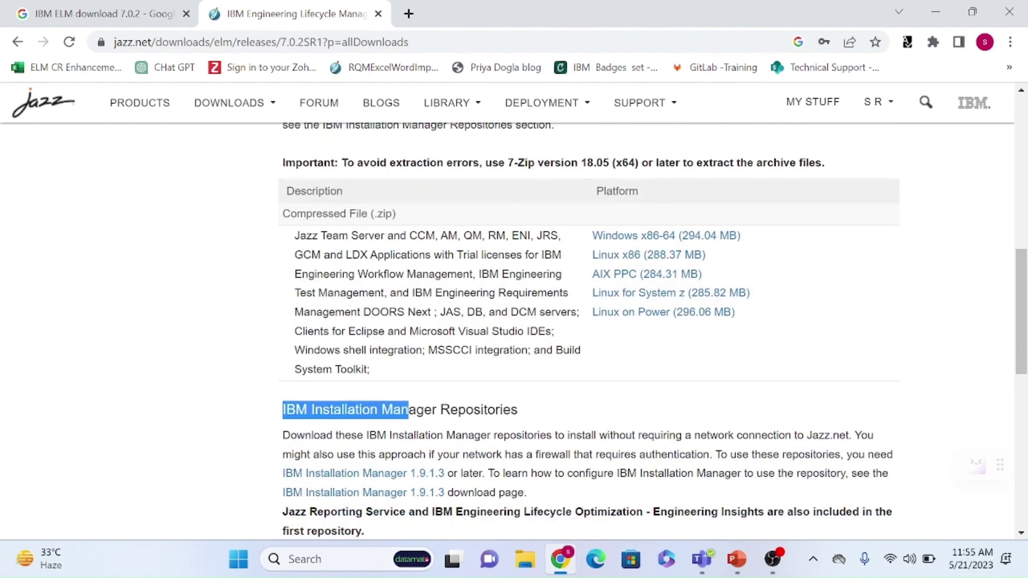
pyautogui.moveTo(1002, 269); pyautogui.dragTo(988, 293)
pyautogui.click(178, 377)
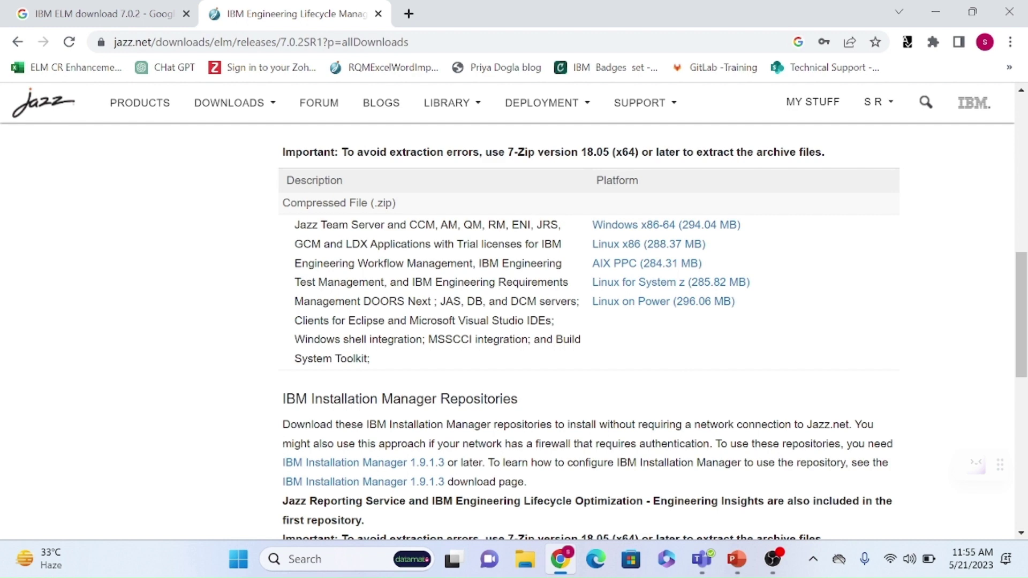
pyautogui.moveTo(275, 411); pyautogui.dragTo(540, 405)
pyautogui.click(540, 405)
pyautogui.rightClick(366, 470)
pyautogui.click(429, 336)
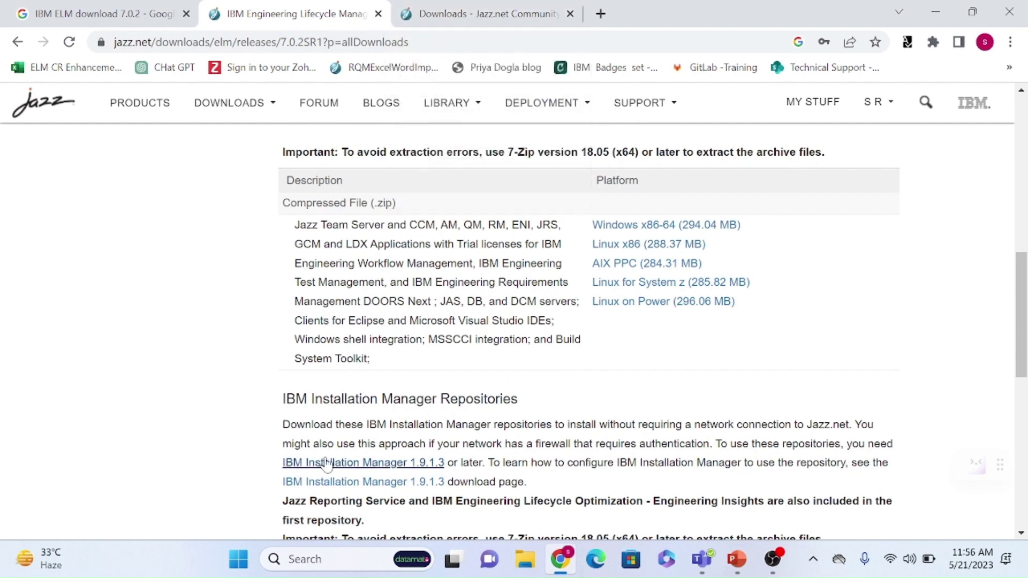
pyautogui.scroll(-1, 1025, 326)
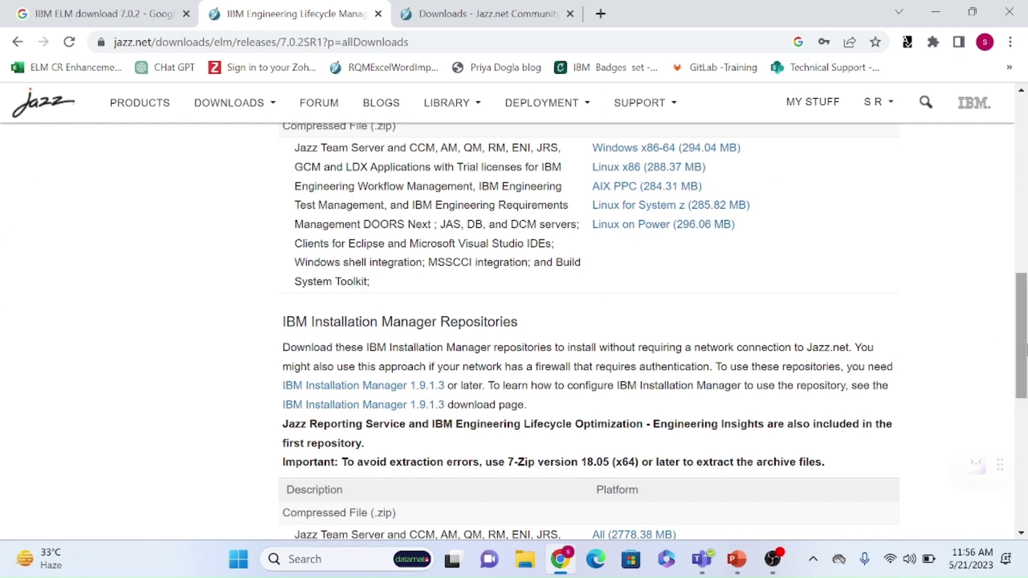
pyautogui.moveTo(1020, 351); pyautogui.dragTo(1020, 322)
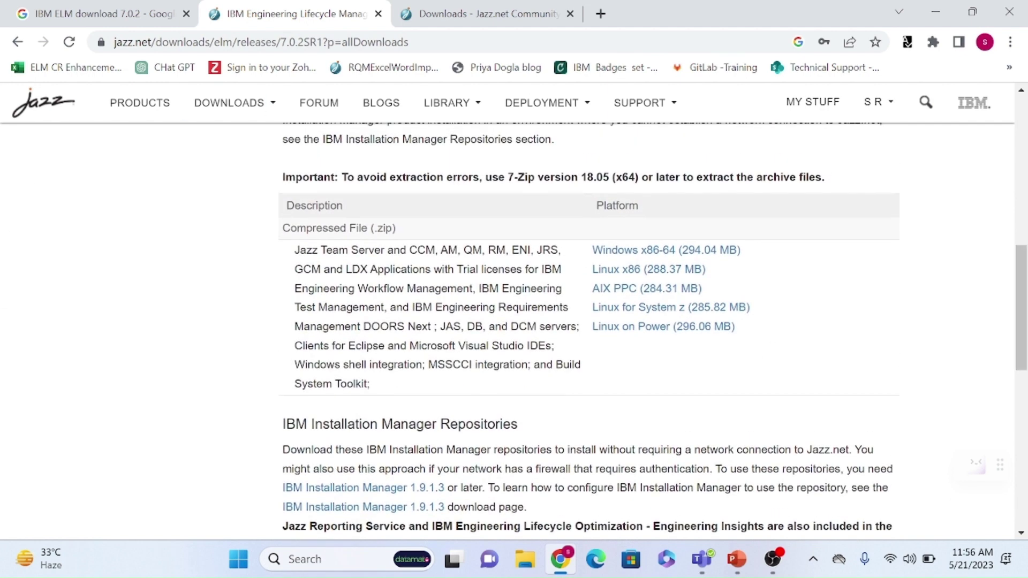
pyautogui.moveTo(283, 428); pyautogui.dragTo(518, 426)
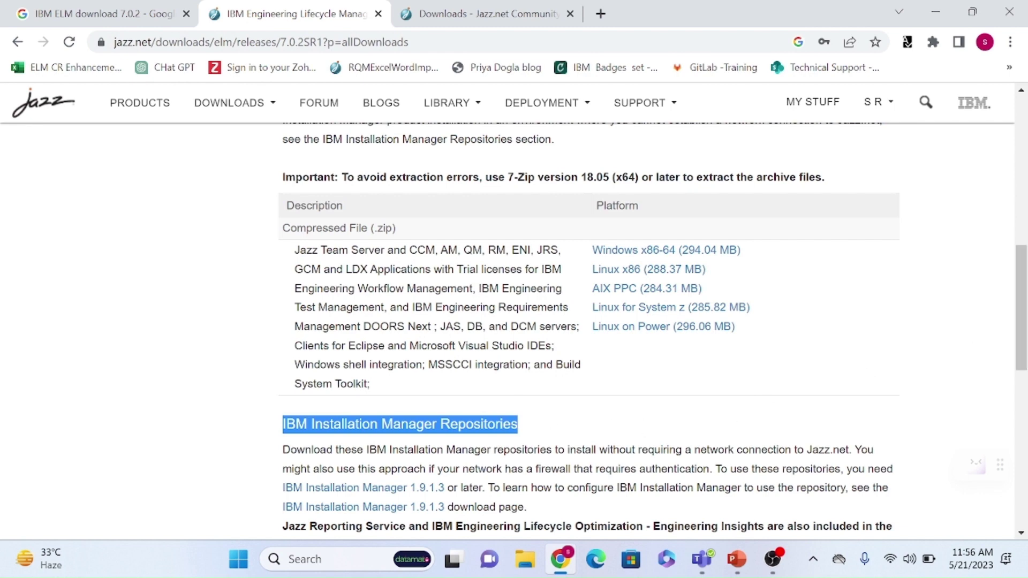
pyautogui.scroll(-5, 1023, 319)
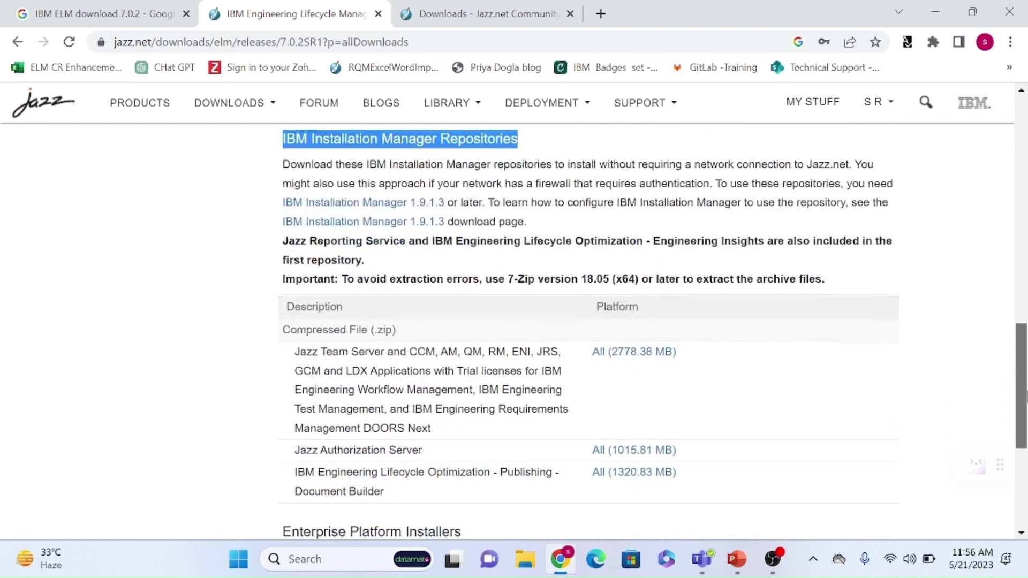
pyautogui.moveTo(295, 356); pyautogui.dragTo(469, 427)
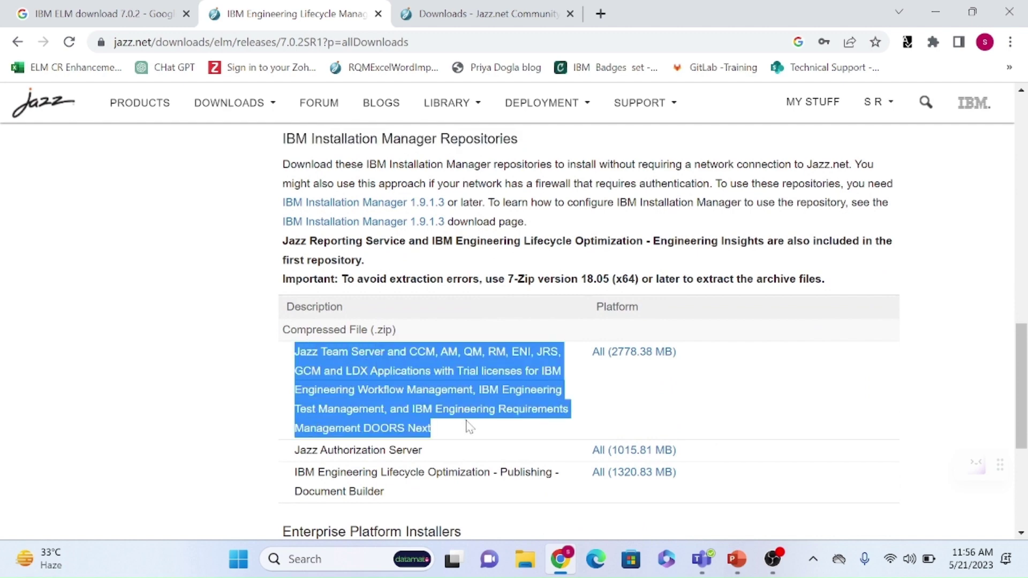
pyautogui.click(460, 442)
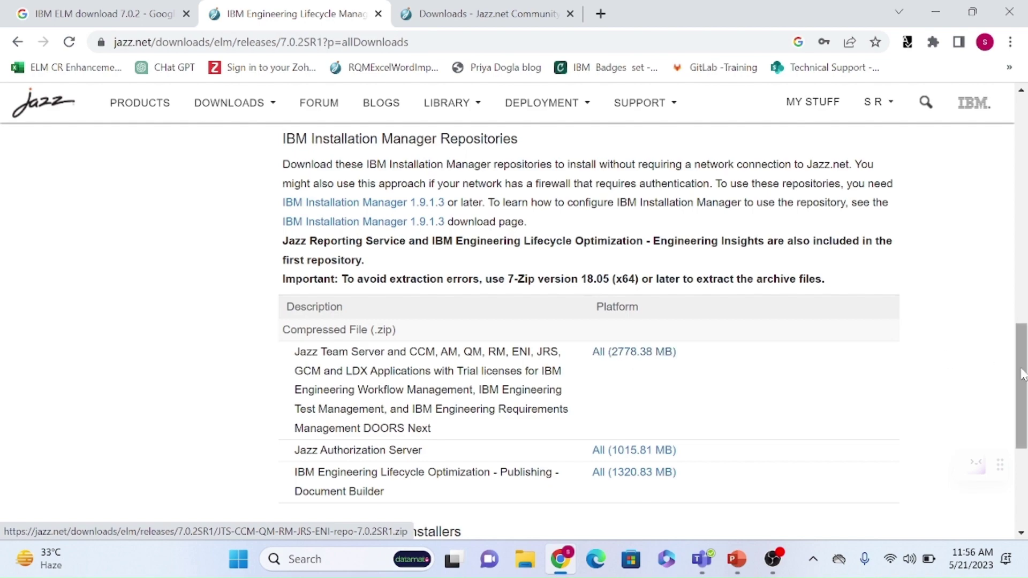
pyautogui.moveTo(1021, 374); pyautogui.dragTo(1022, 215)
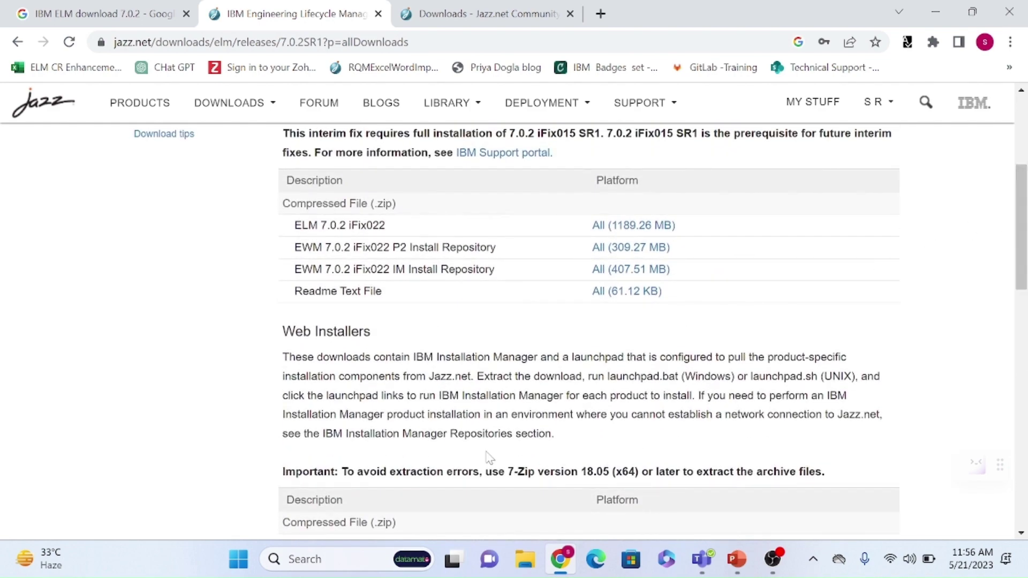
pyautogui.moveTo(1020, 284); pyautogui.dragTo(1020, 319)
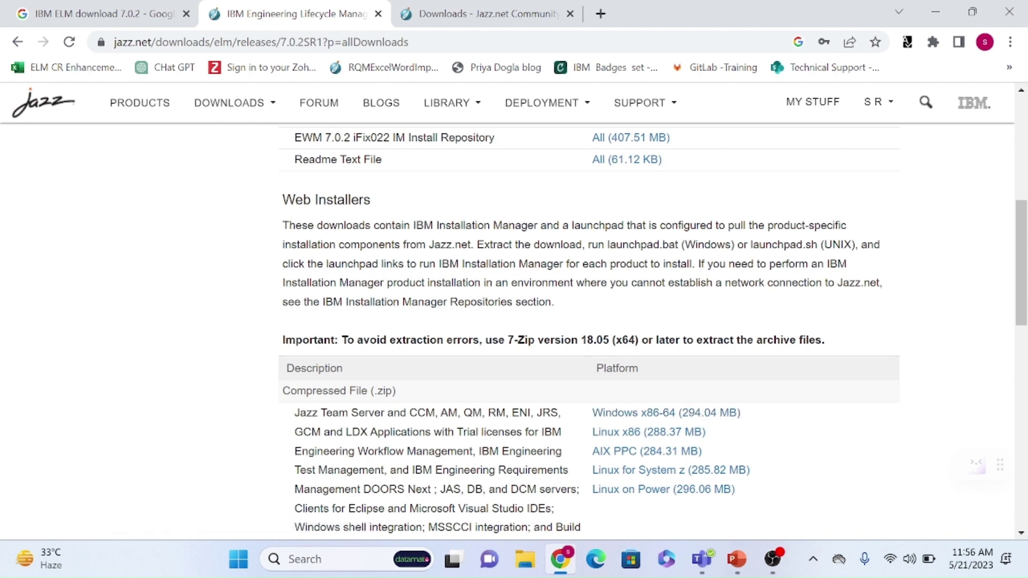
pyautogui.moveTo(282, 200); pyautogui.dragTo(388, 207)
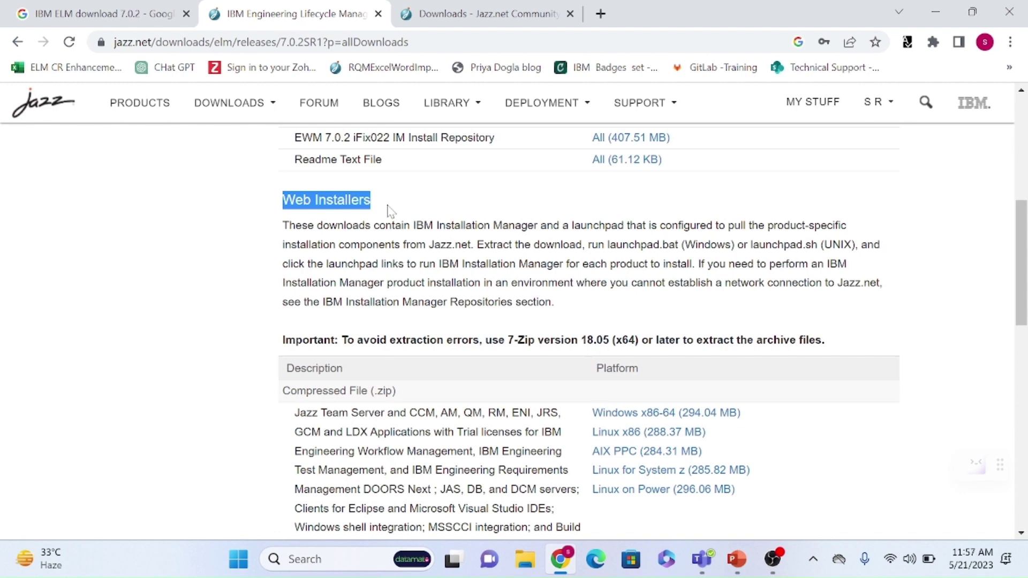
# - Scroll through the ELM 7.0.2 SR1 downloads list to the repository packages
pyautogui.moveTo(1022, 257); pyautogui.dragTo(1021, 427)
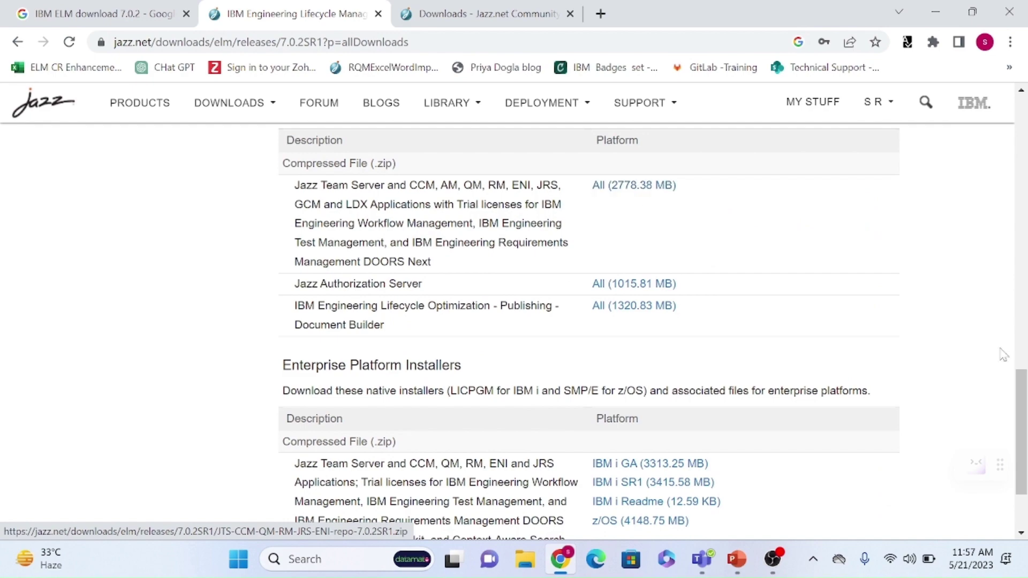
pyautogui.moveTo(1021, 428); pyautogui.dragTo(958, 257)
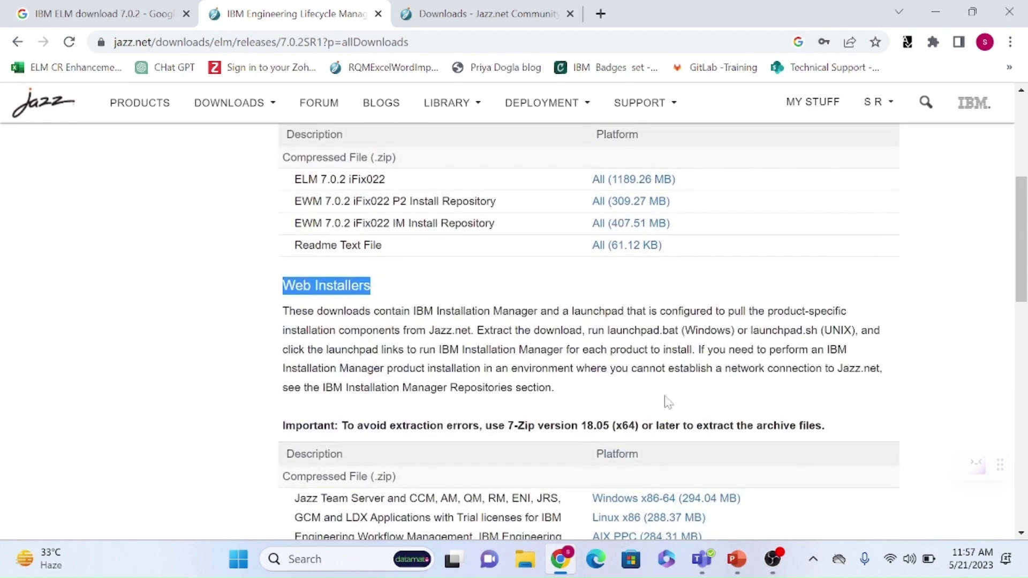
pyautogui.scroll(-6, 1025, 305)
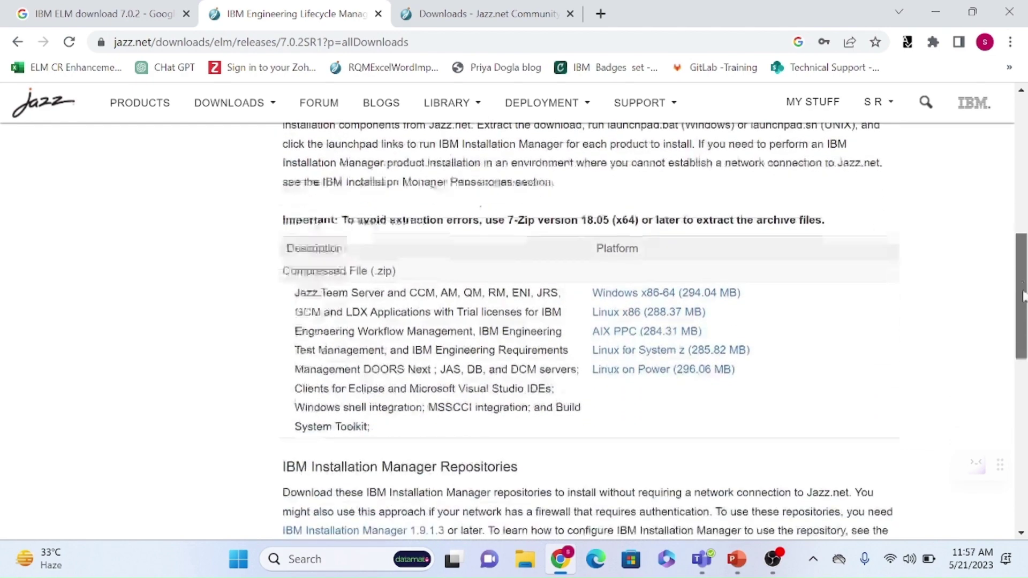
pyautogui.moveTo(1025, 331); pyautogui.dragTo(1024, 285)
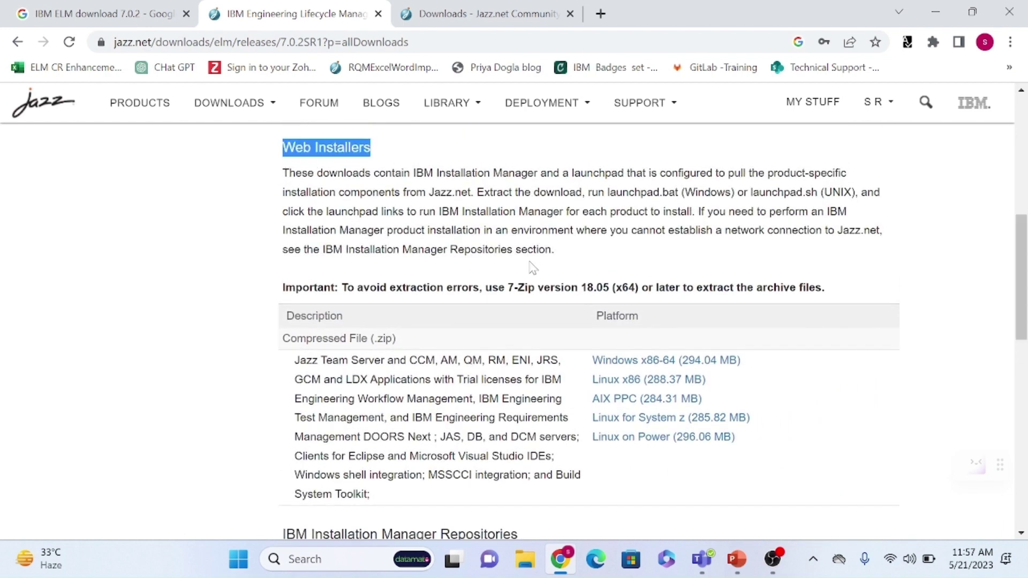
pyautogui.scroll(-9, 663, 289)
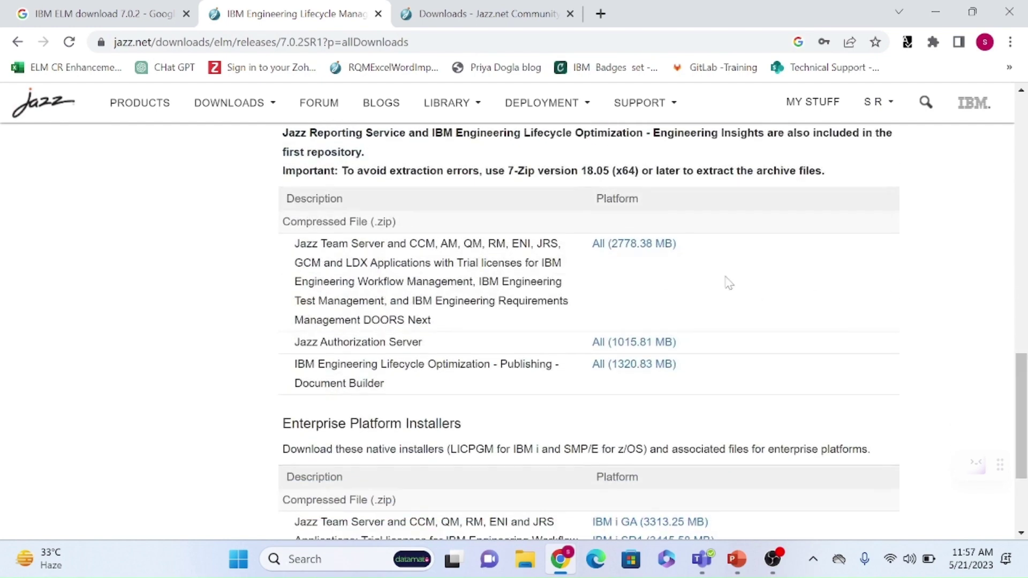
pyautogui.moveTo(1021, 399); pyautogui.dragTo(1011, 297)
pyautogui.scroll(2, 985, 294)
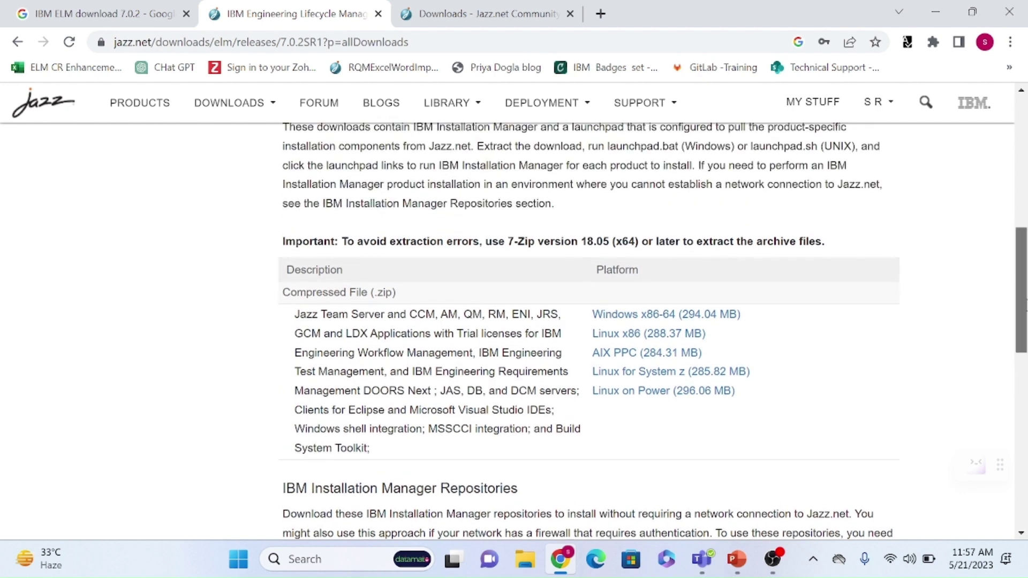
pyautogui.moveTo(1023, 305); pyautogui.dragTo(1023, 354)
pyautogui.moveTo(275, 310); pyautogui.dragTo(525, 321)
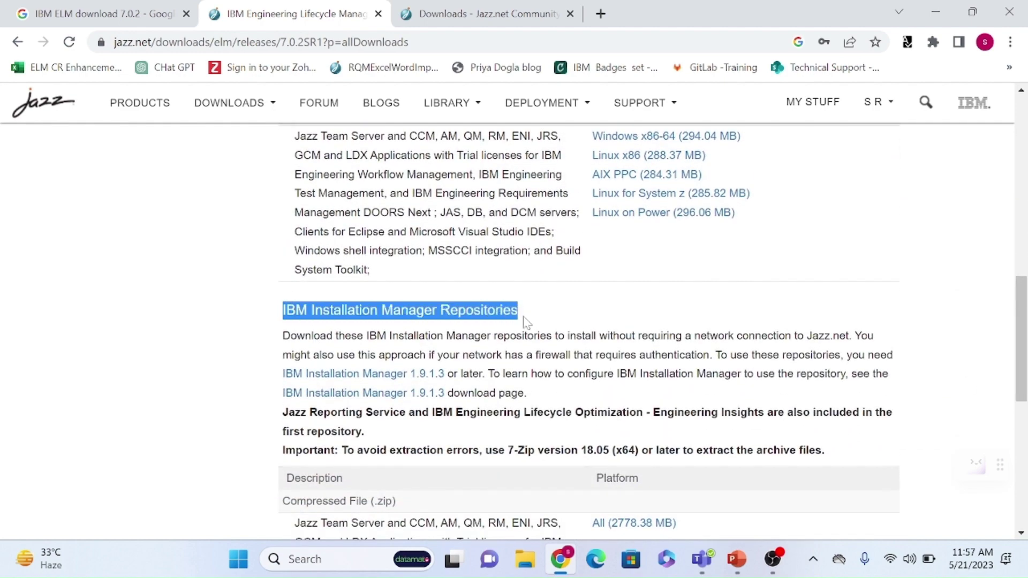
pyautogui.scroll(-3, 631, 381)
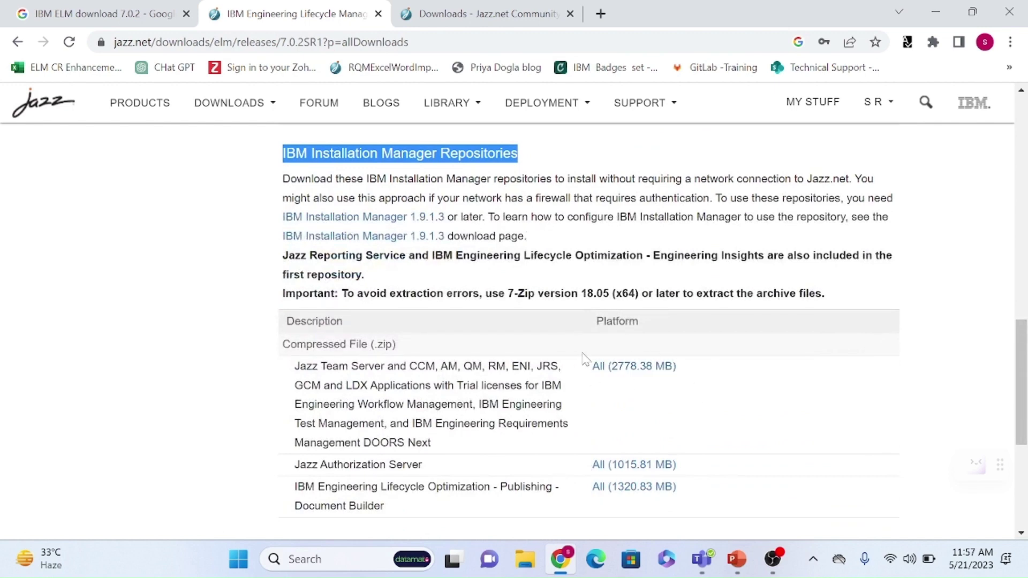
# - Point out the 2778.38 MB repository and the 1.9.1.3 requirement, then switch to the Installation Manager tab
pyautogui.click(615, 368)
pyautogui.click(452, 168)
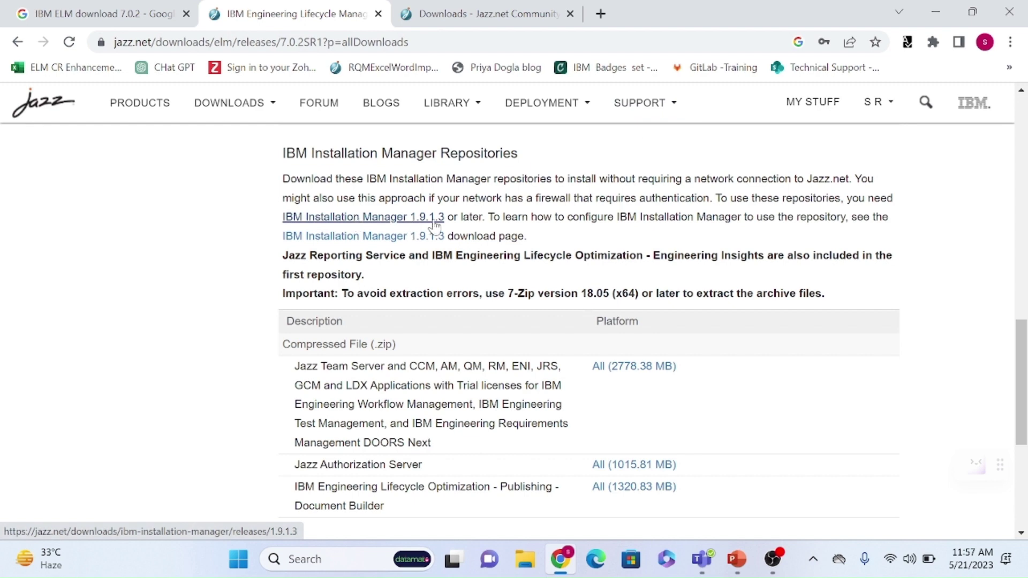
pyautogui.moveTo(445, 218); pyautogui.dragTo(268, 223)
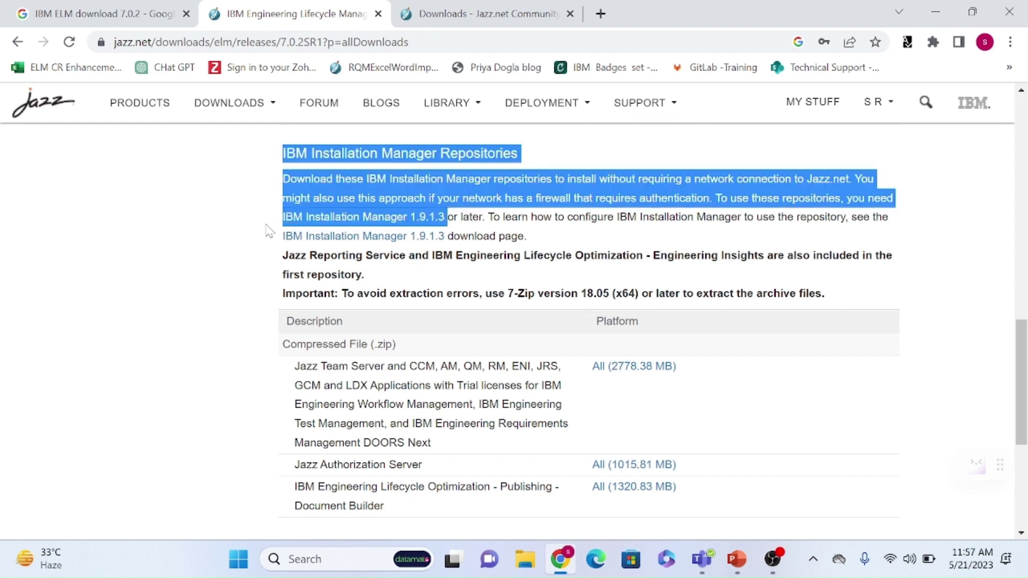
pyautogui.hotkey('ctrl', 'Tab')
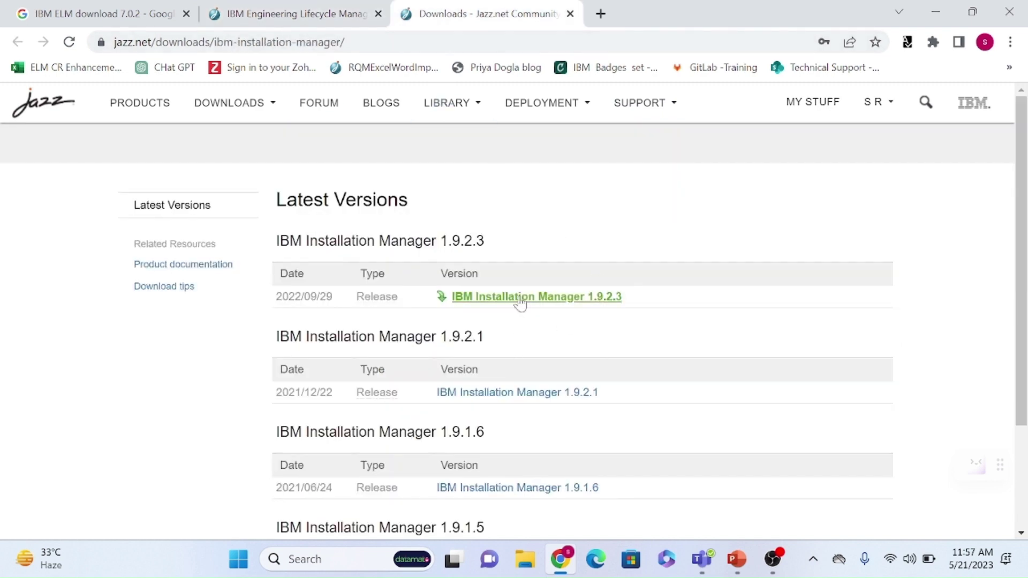
# - Download the Installation Manager 1.9.2.3 Windows x86-64 zip after accepting the license
pyautogui.moveTo(1022, 271); pyautogui.dragTo(1024, 373)
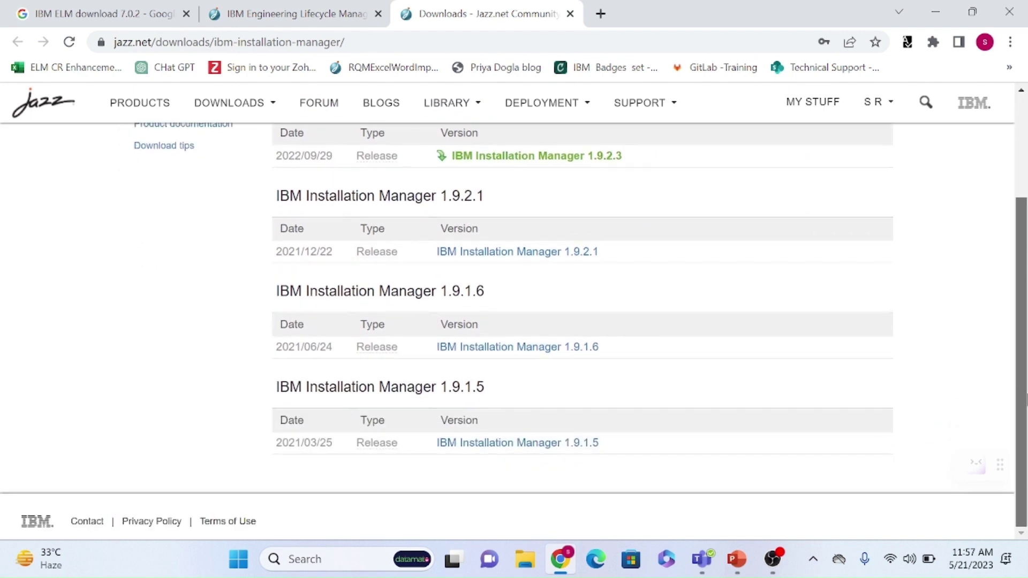
pyautogui.scroll(3, 535, 322)
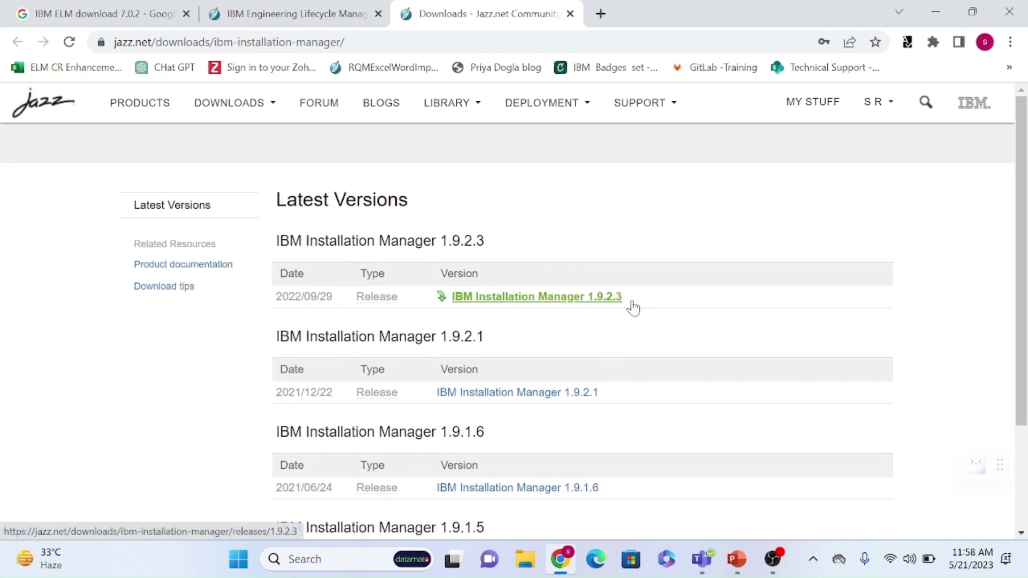
pyautogui.click(520, 301)
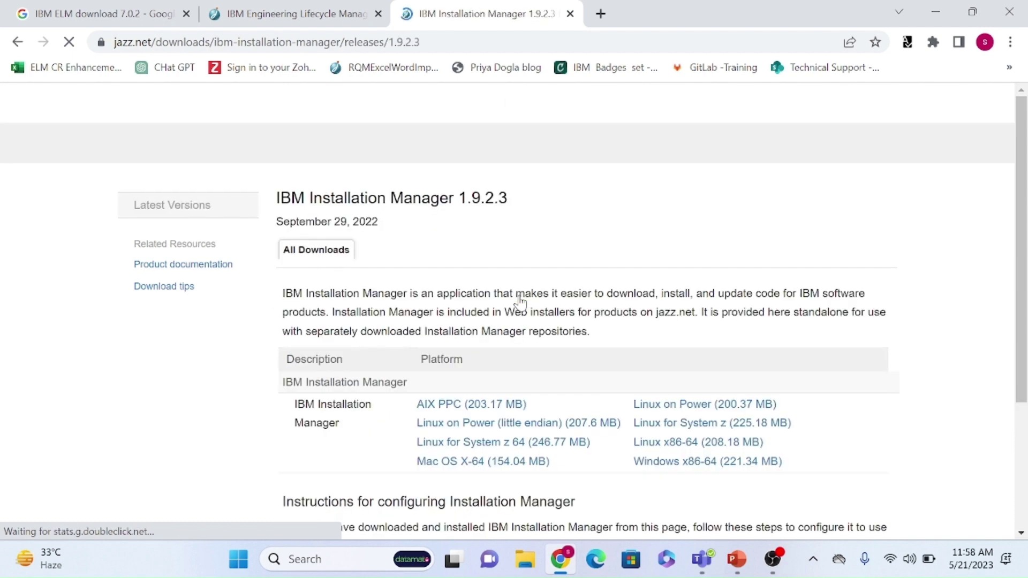
pyautogui.scroll(-3, 986, 171)
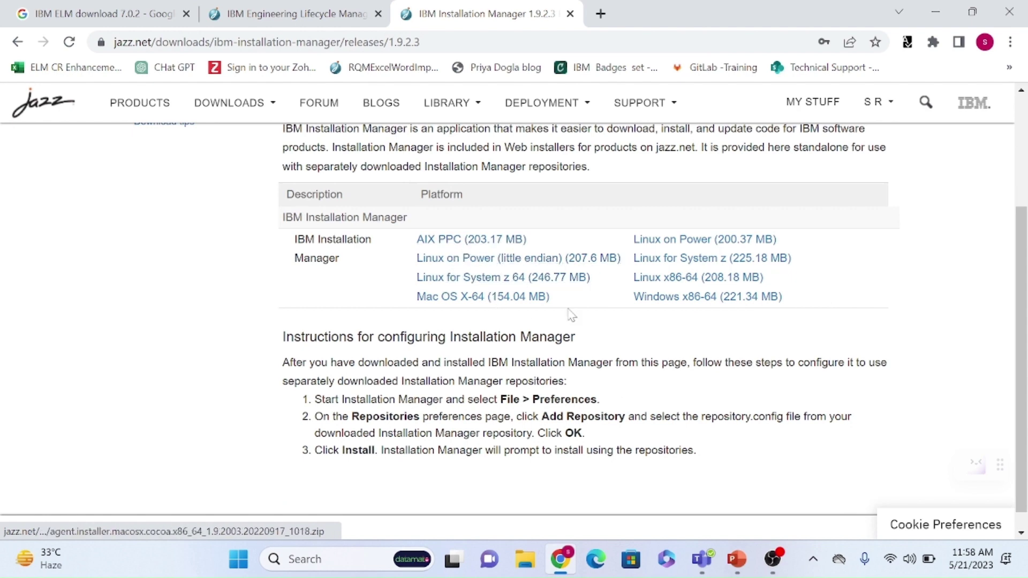
pyautogui.click(682, 301)
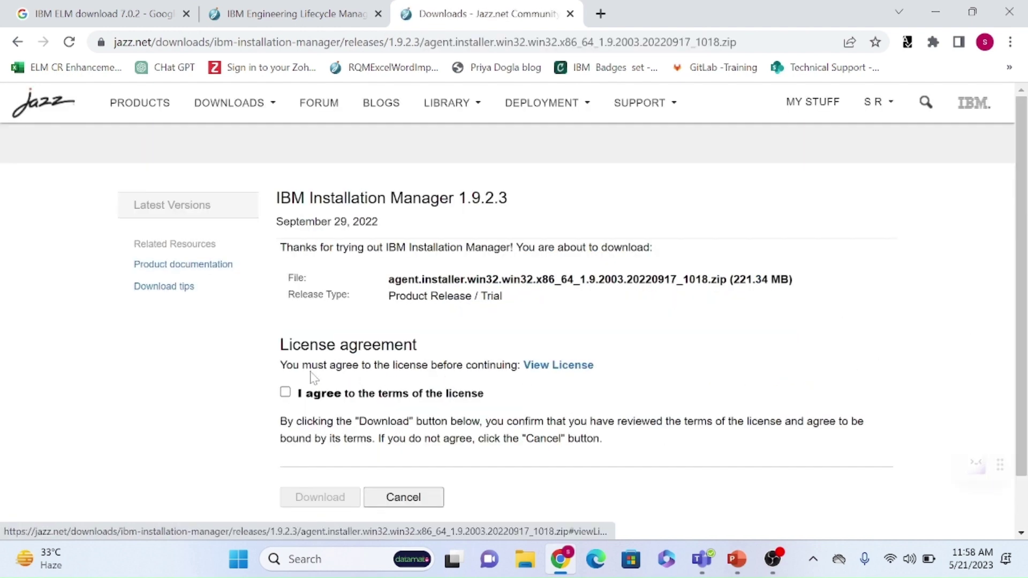
pyautogui.click(285, 392)
pyautogui.click(309, 507)
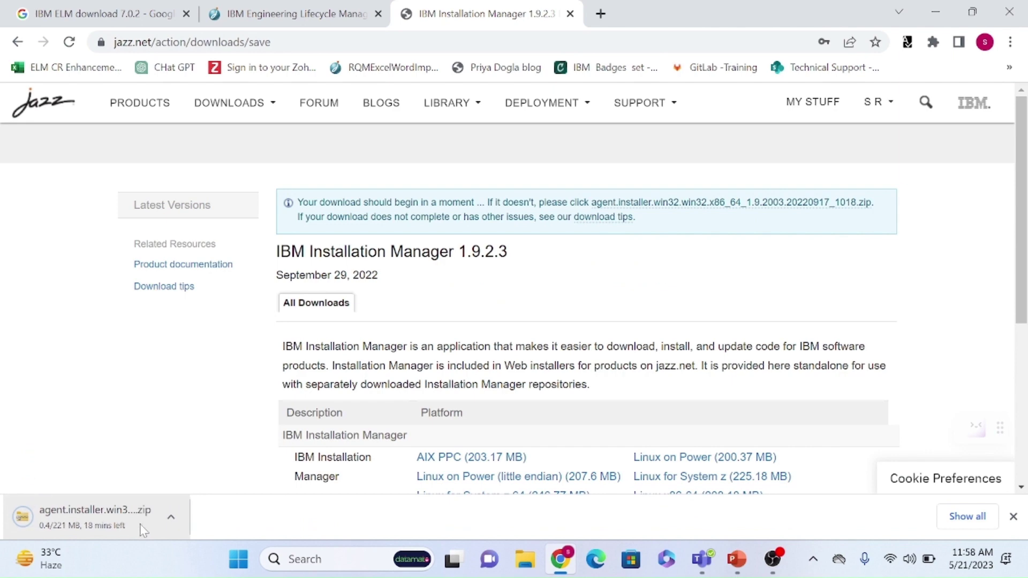
# - Open the 2778.38 MB full repository download in a new tab and review its file name and Trial release type
pyautogui.click(289, 13)
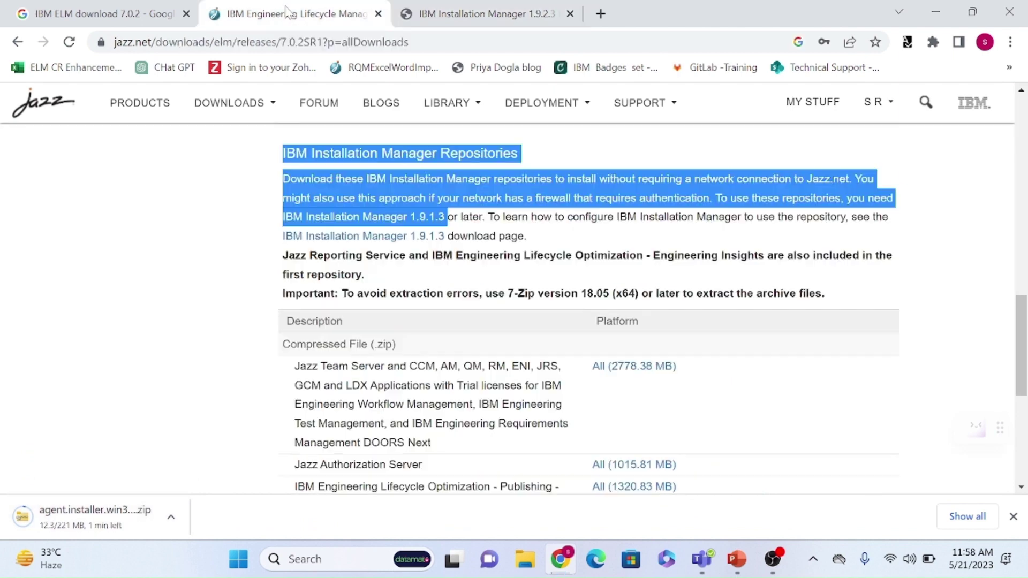
pyautogui.click(151, 322)
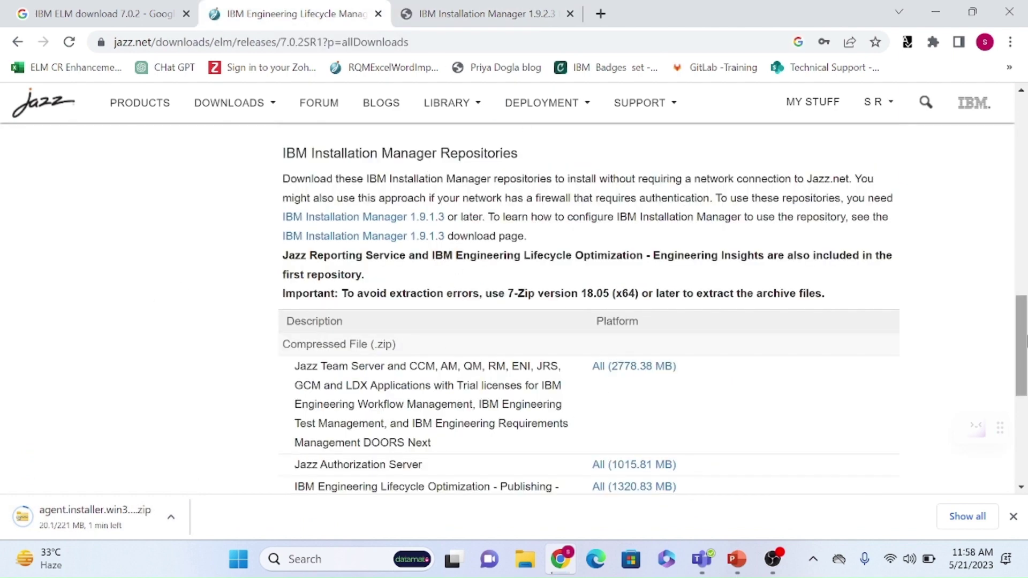
pyautogui.scroll(-2, 715, 293)
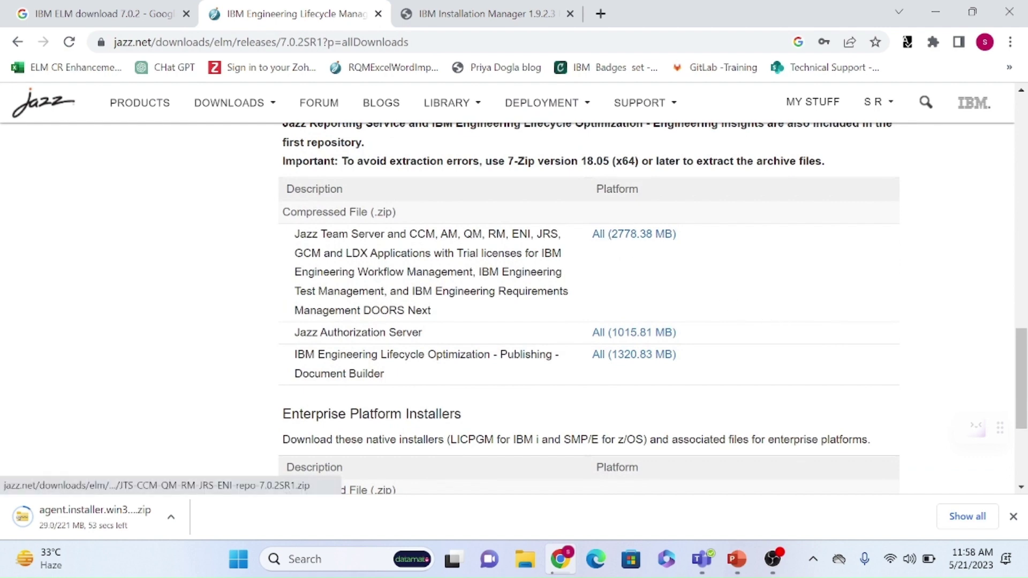
pyautogui.rightClick(632, 237)
pyautogui.click(693, 250)
pyautogui.click(606, 6)
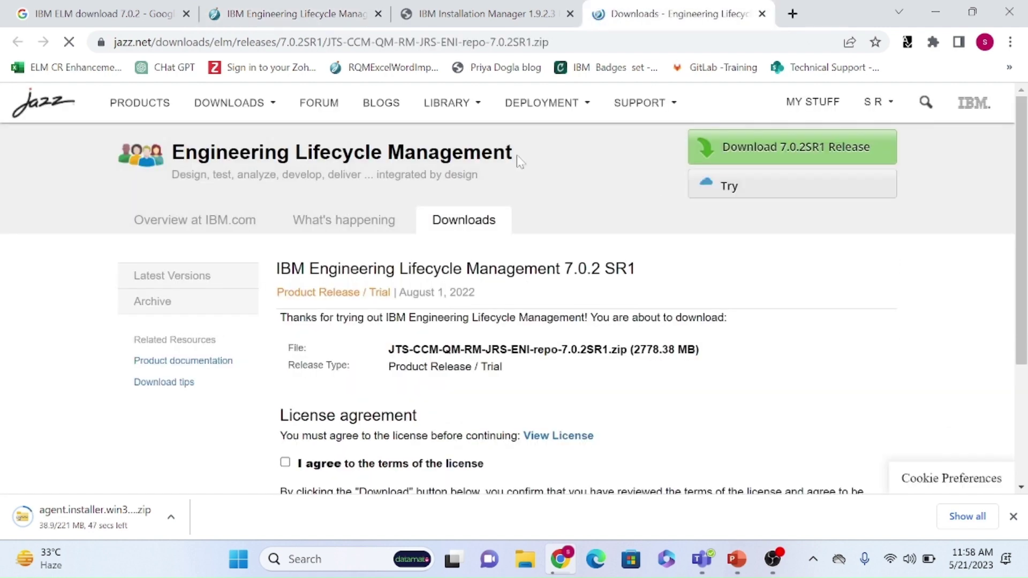
pyautogui.click(1013, 516)
pyautogui.scroll(-2, 749, 322)
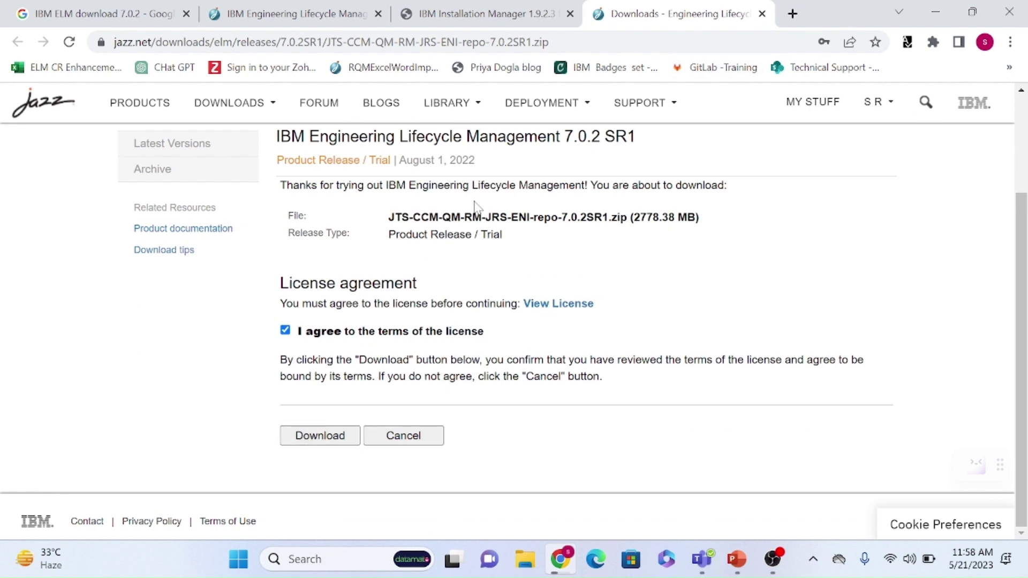
pyautogui.moveTo(386, 217); pyautogui.dragTo(544, 251)
pyautogui.click(543, 251)
pyautogui.moveTo(714, 225); pyautogui.dragTo(365, 217)
pyautogui.click(422, 229)
pyautogui.moveTo(288, 234); pyautogui.dragTo(349, 234)
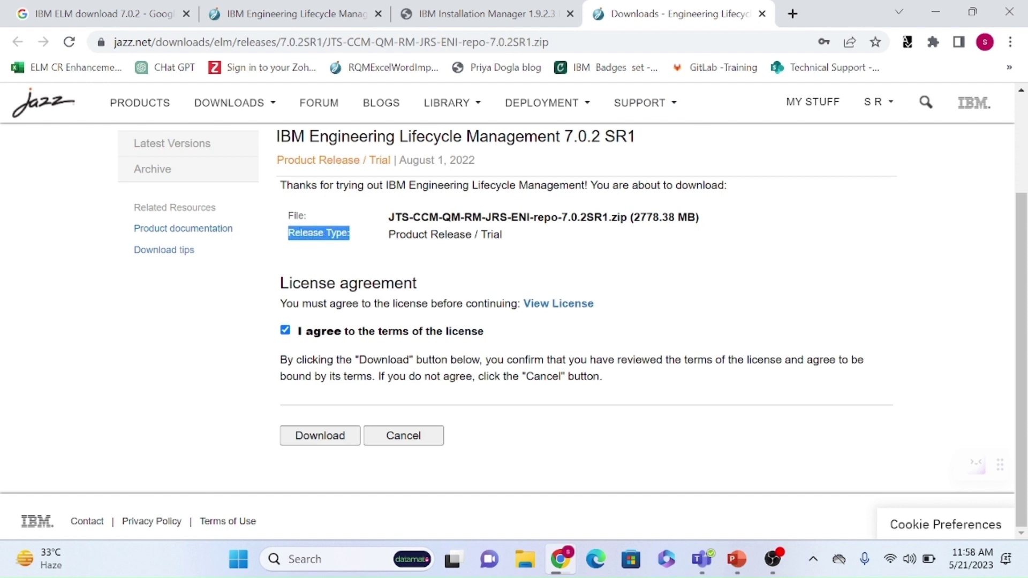
pyautogui.moveTo(502, 233)
pyautogui.mouseDown()
pyautogui.moveTo(388, 249)
pyautogui.moveTo(492, 236)
pyautogui.mouseUp()
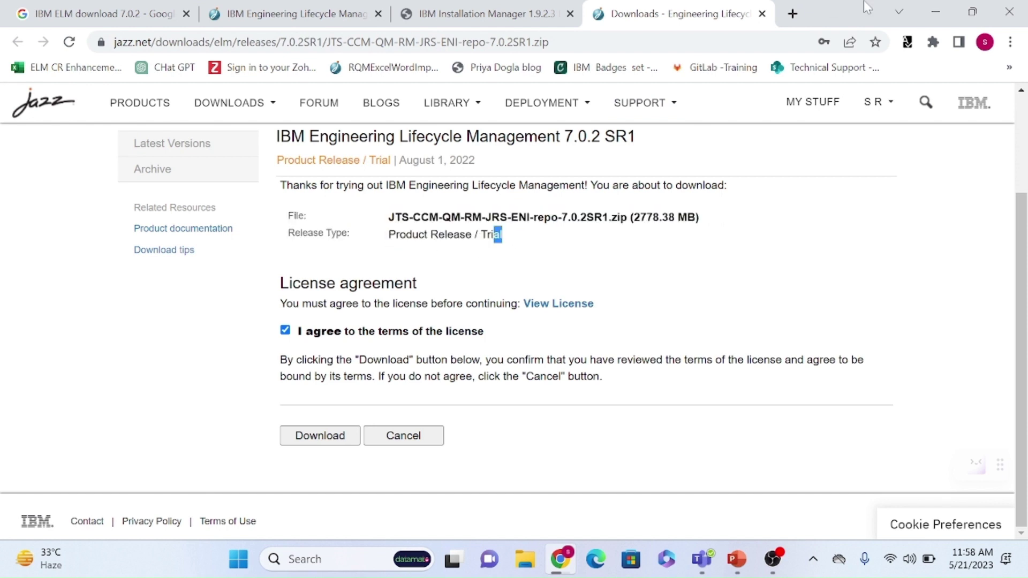
# - Close the repository download and Installation Manager tabs, then open File Explorer
pyautogui.click(762, 14)
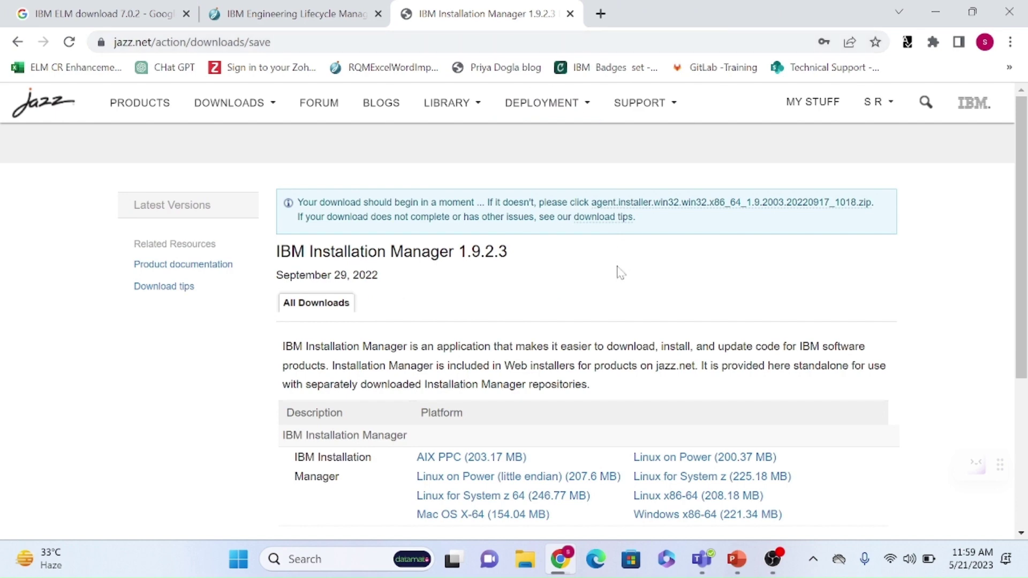
pyautogui.scroll(-3, 1024, 225)
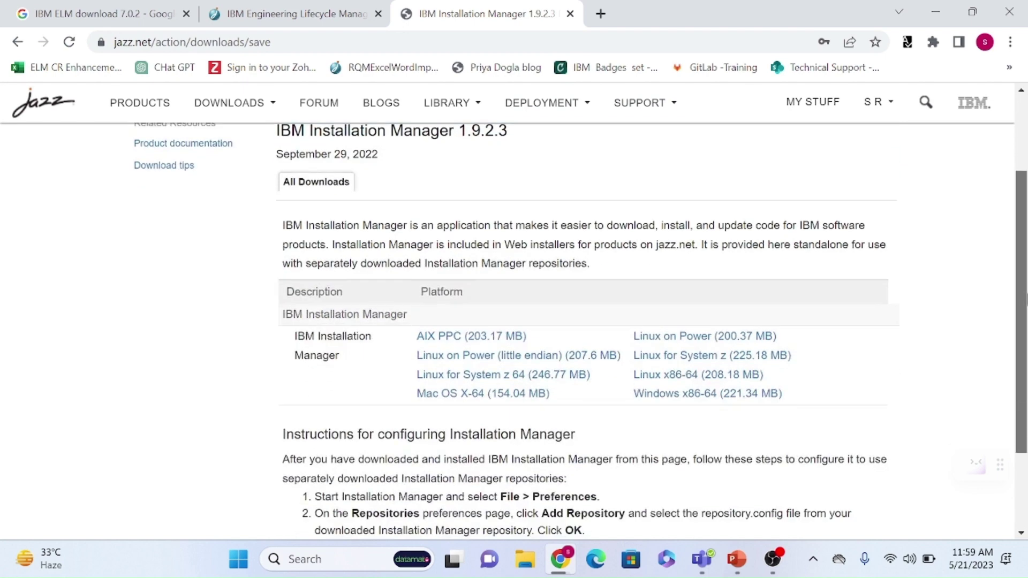
pyautogui.scroll(3, 1025, 224)
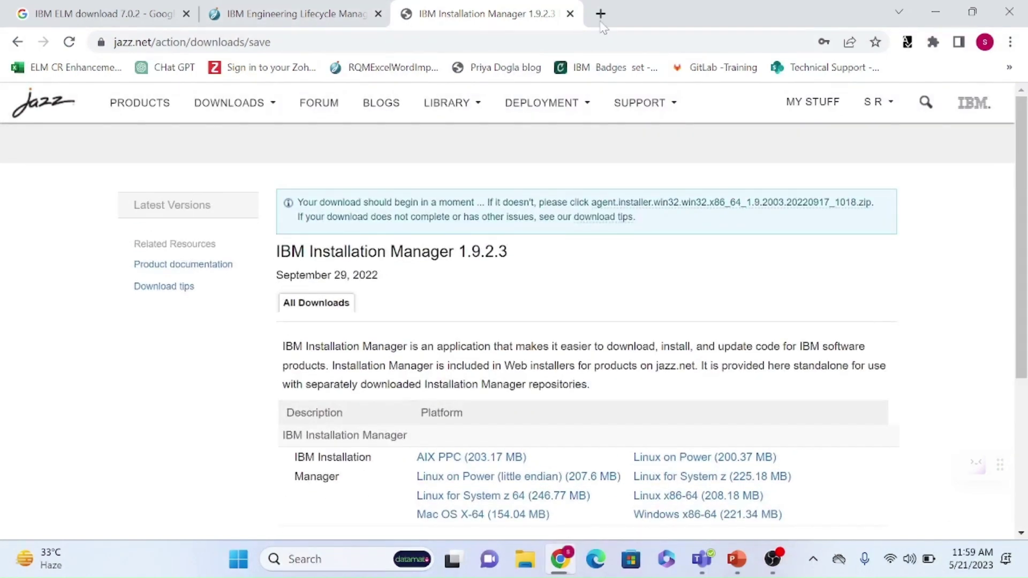
pyautogui.click(570, 14)
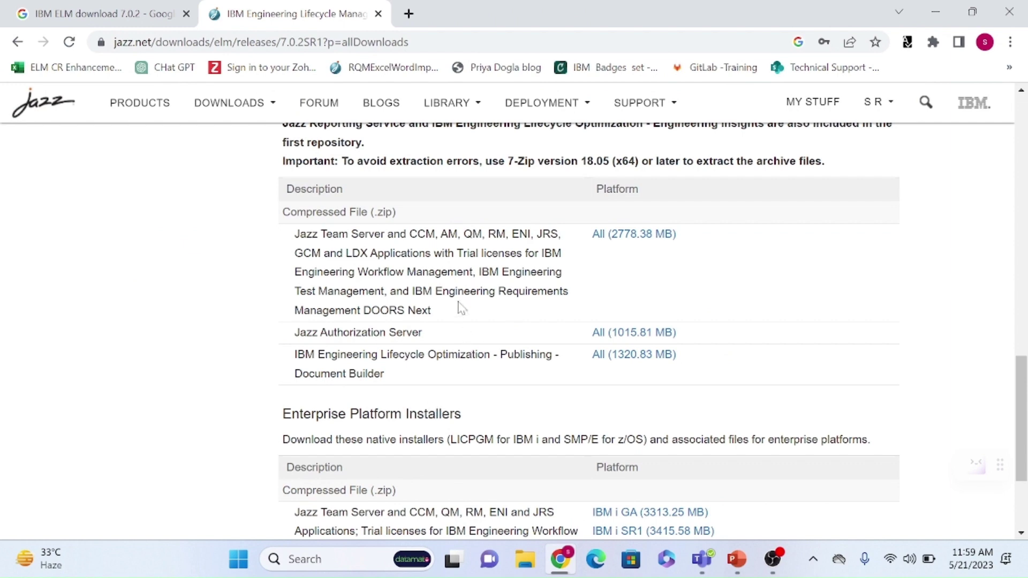
pyautogui.click(525, 559)
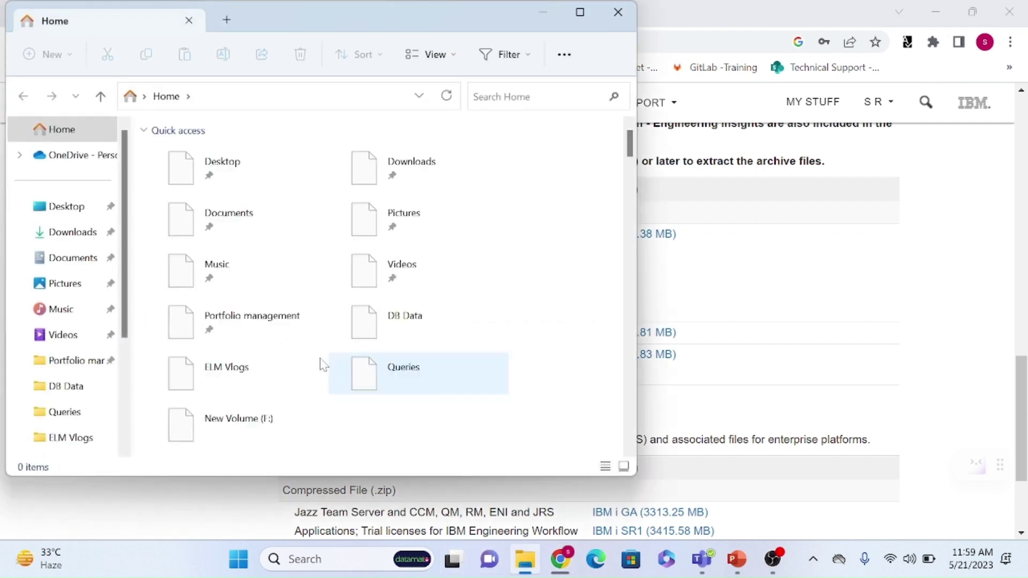
# - Open F:\IBM ELM Setup full-screen and select the Installation Manager agent.installer zip
pyautogui.click(72, 232)
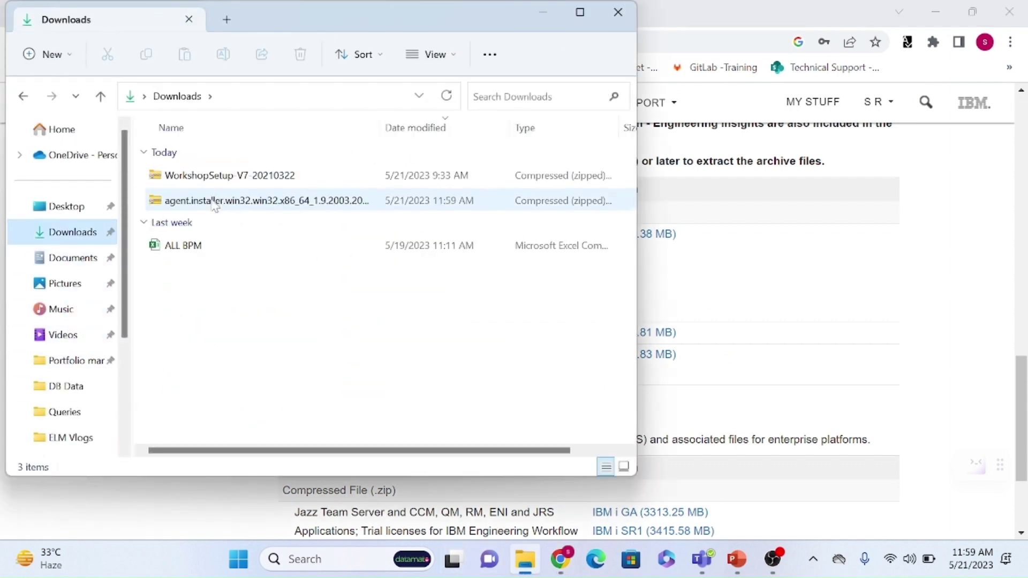
pyautogui.click(220, 200)
pyautogui.scroll(-3, 122, 383)
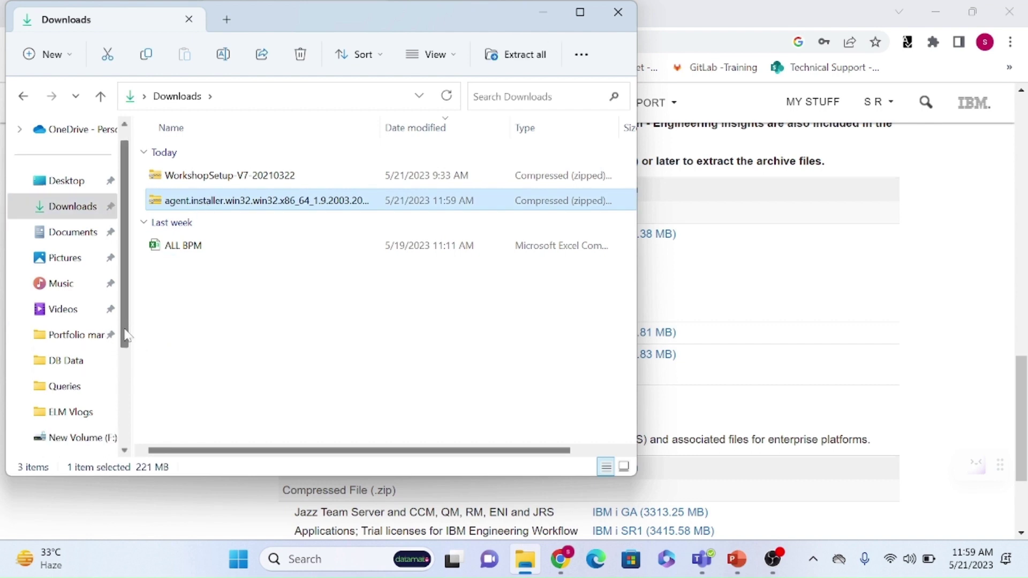
pyautogui.click(89, 345)
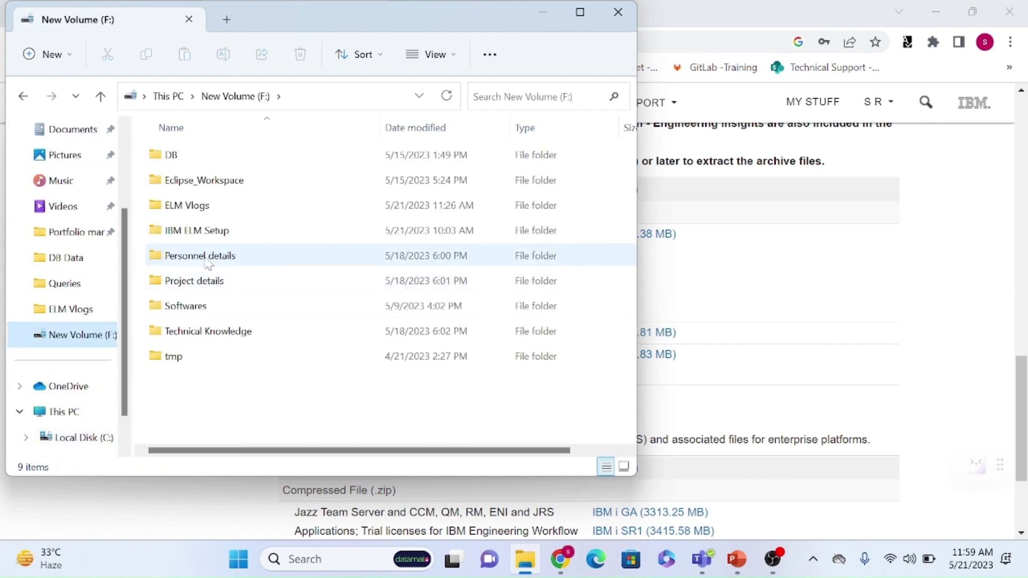
pyautogui.doubleClick(202, 235)
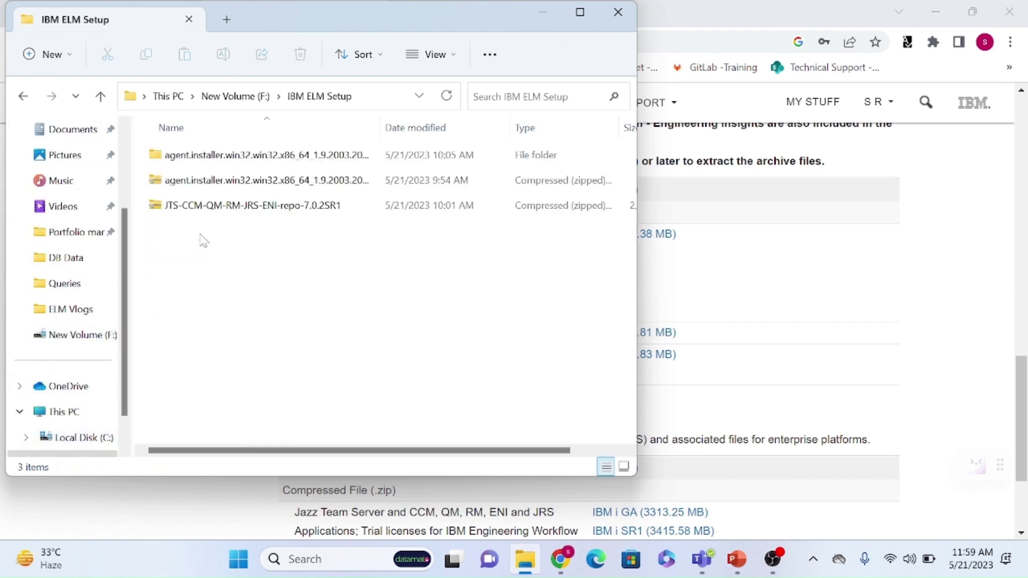
pyautogui.click(184, 216)
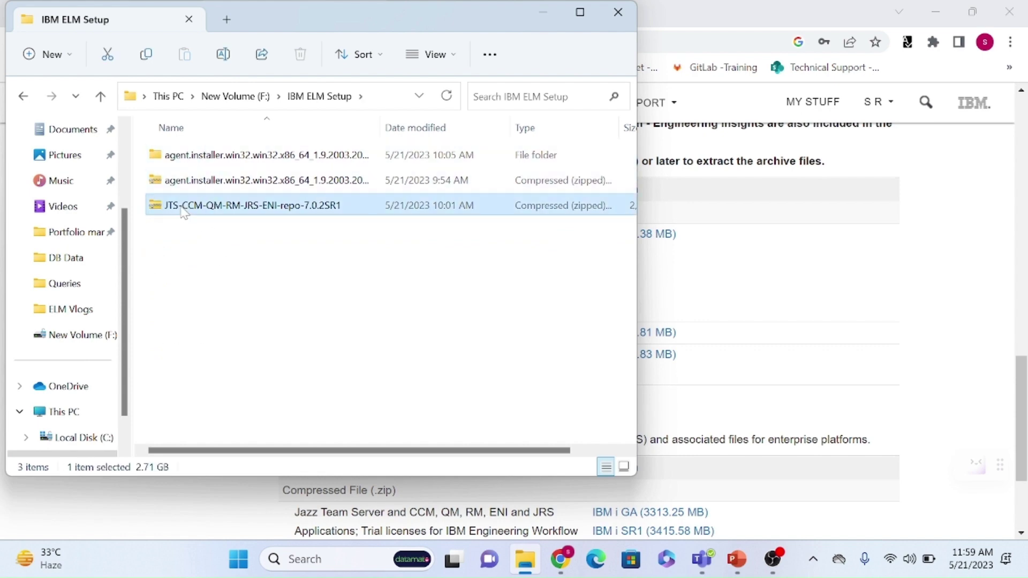
pyautogui.click(580, 12)
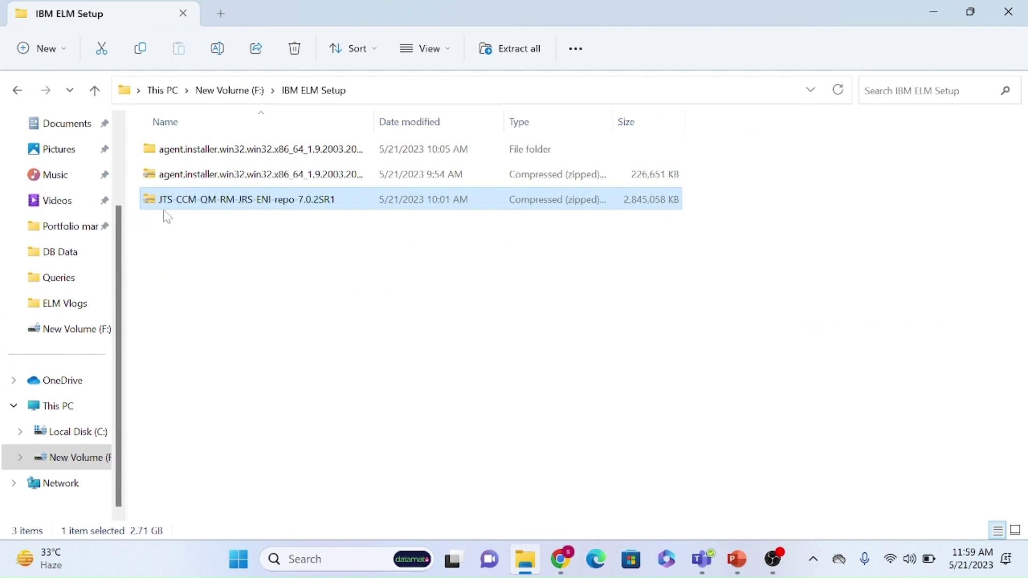
pyautogui.click(171, 178)
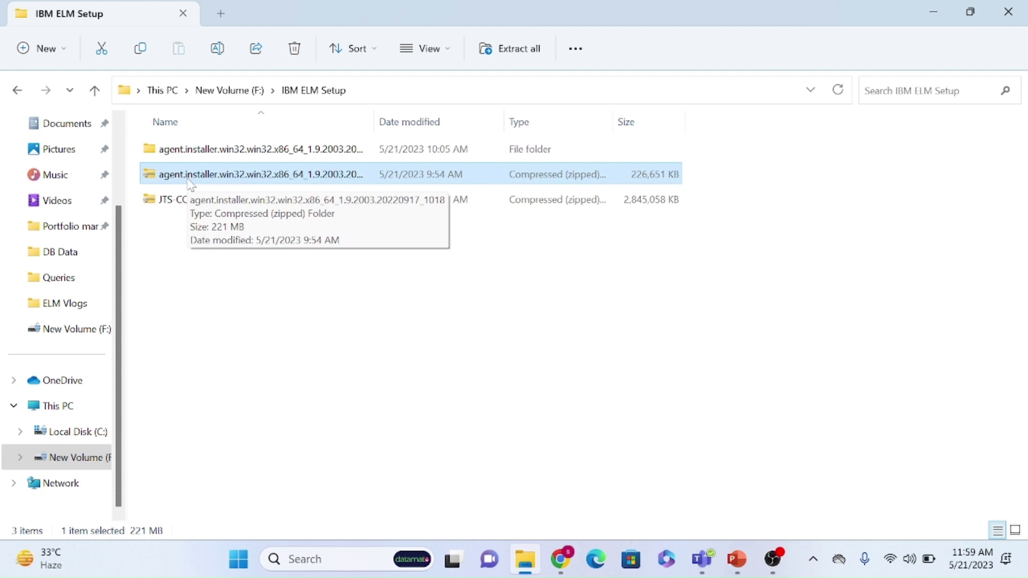
pyautogui.click(773, 559)
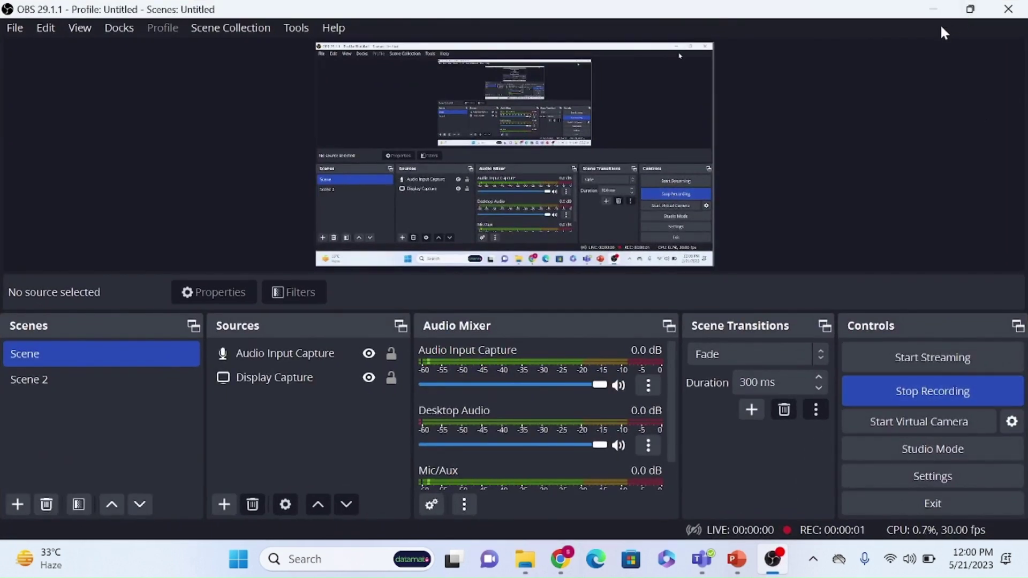
pyautogui.click(933, 9)
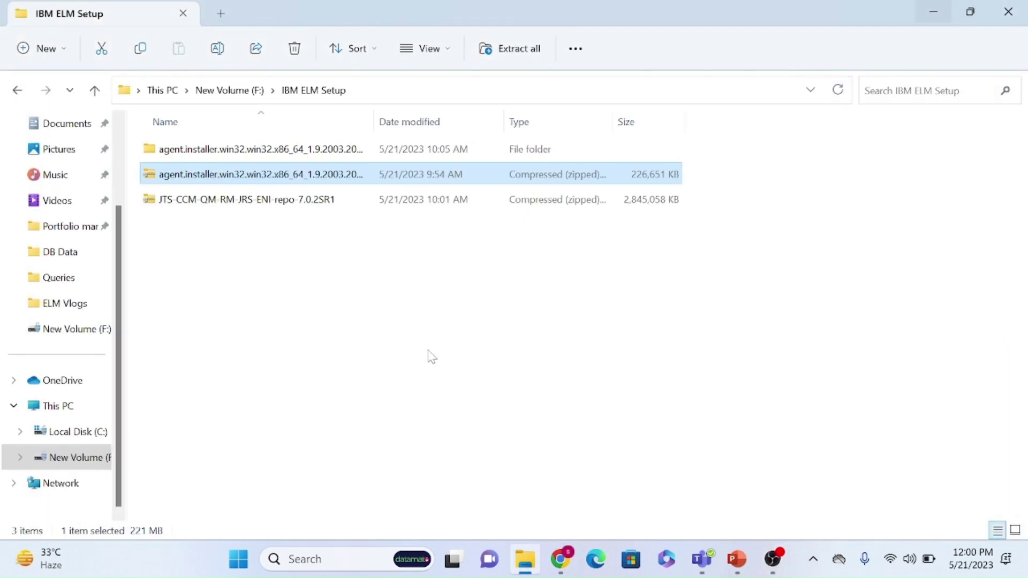
# - Run the install program from the extracted agent.installer folder to bring up Installation Manager 1.9.2.3
pyautogui.rightClick(160, 177)
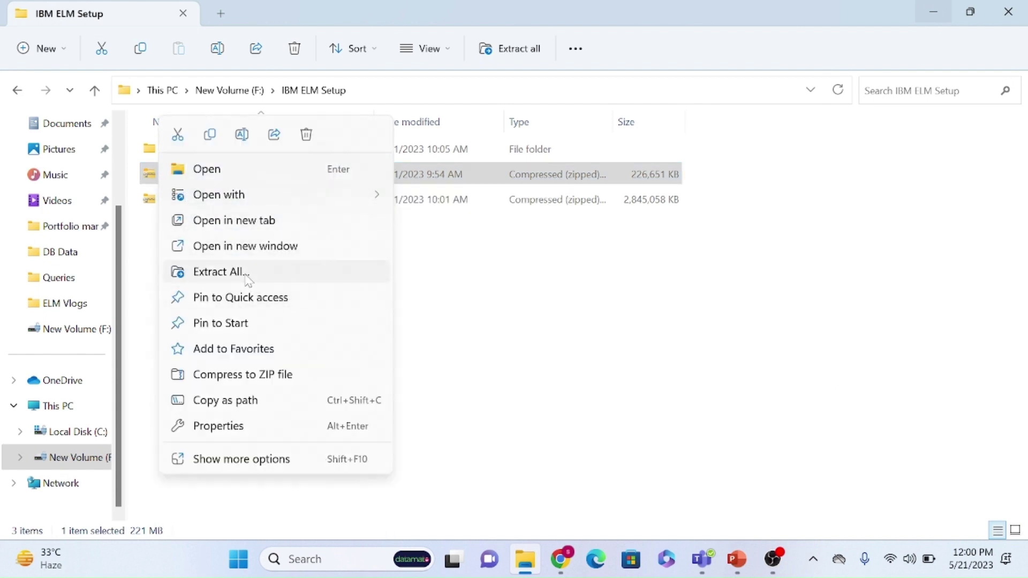
pyautogui.click(388, 154)
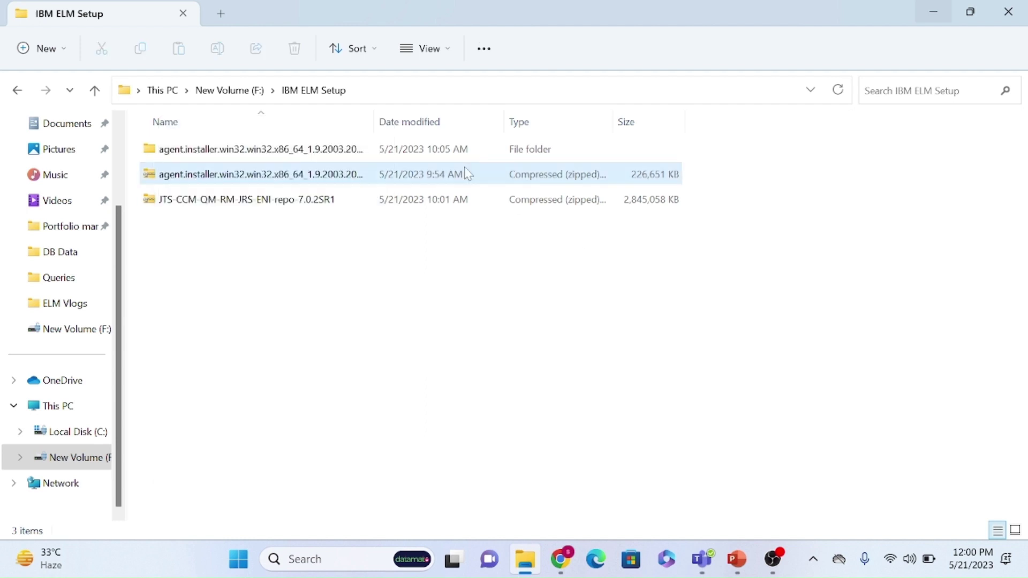
pyautogui.doubleClick(388, 153)
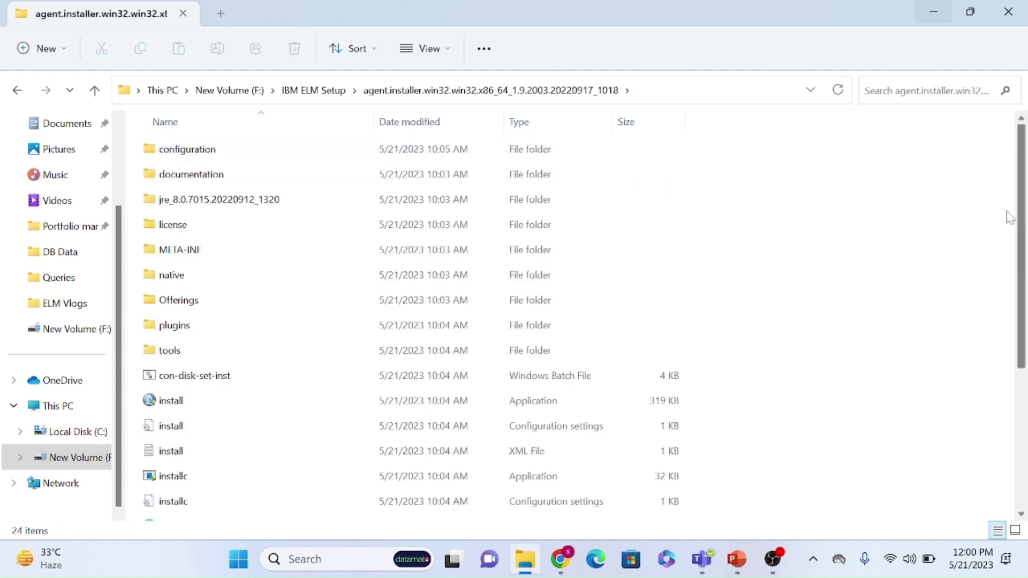
pyautogui.moveTo(1020, 207); pyautogui.dragTo(1017, 282)
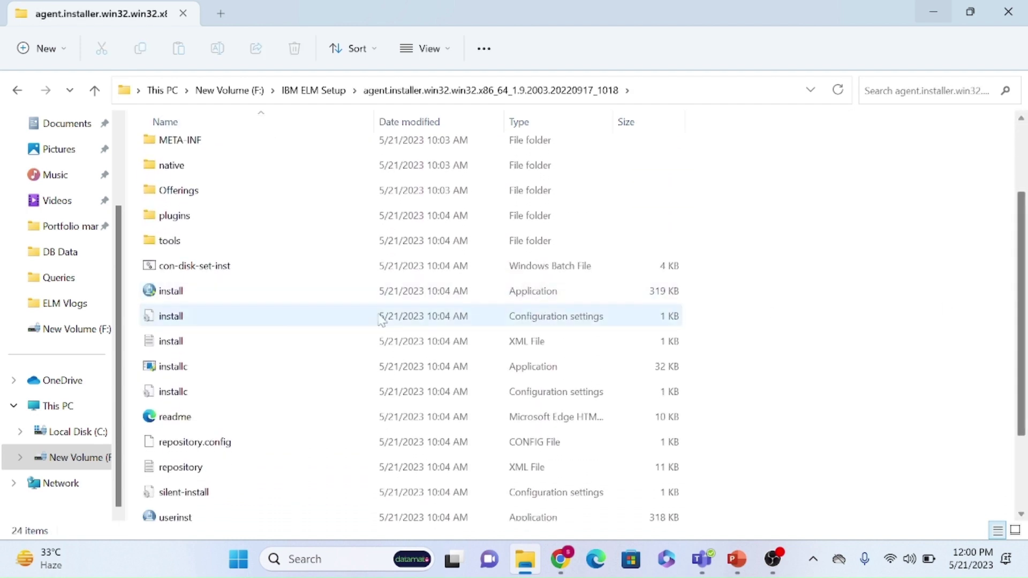
pyautogui.doubleClick(204, 296)
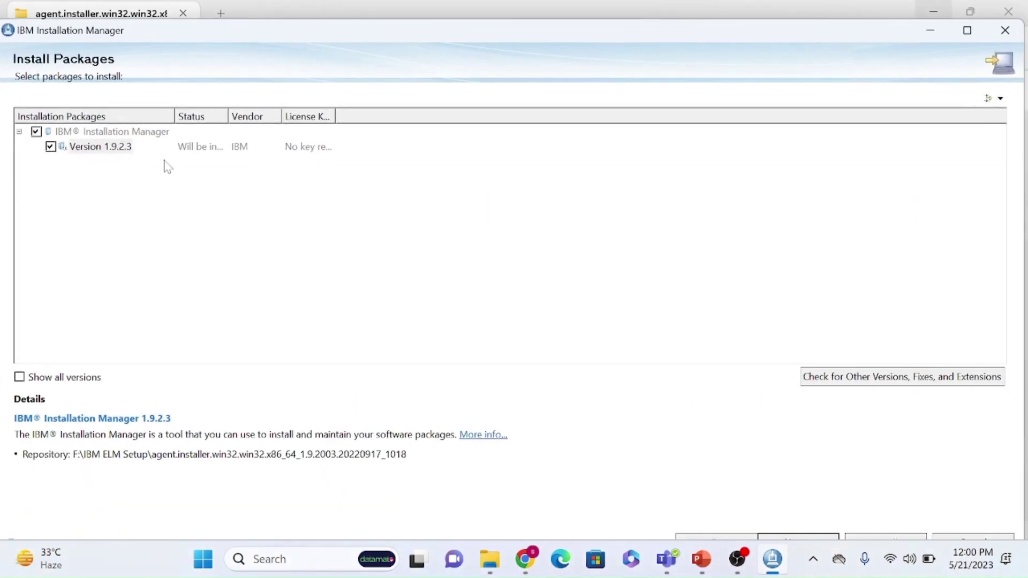
# - Maximize the installer, accept the license terms and reach the Location page, selecting the C:\Program Files path part
pyautogui.click(967, 30)
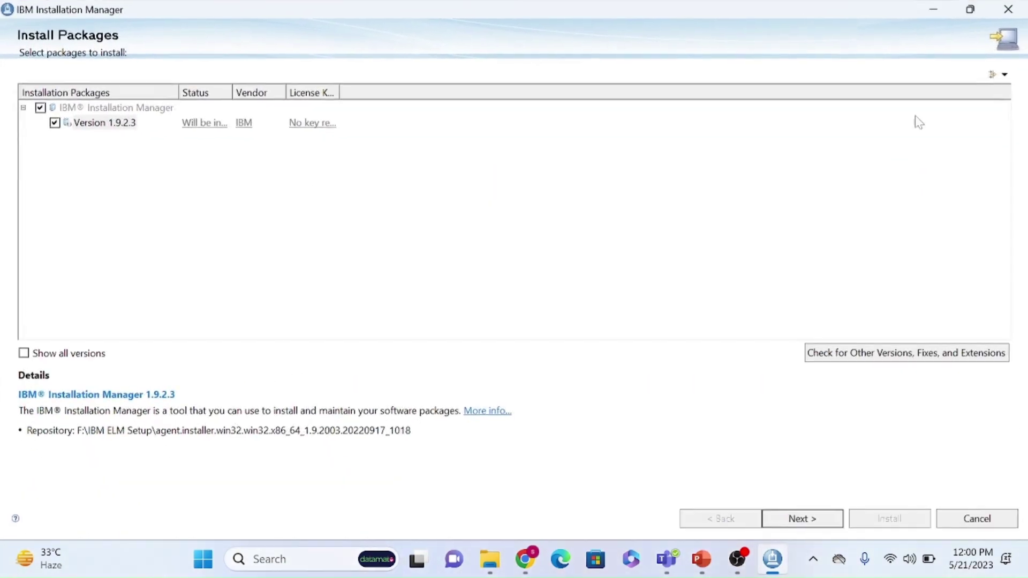
pyautogui.click(810, 525)
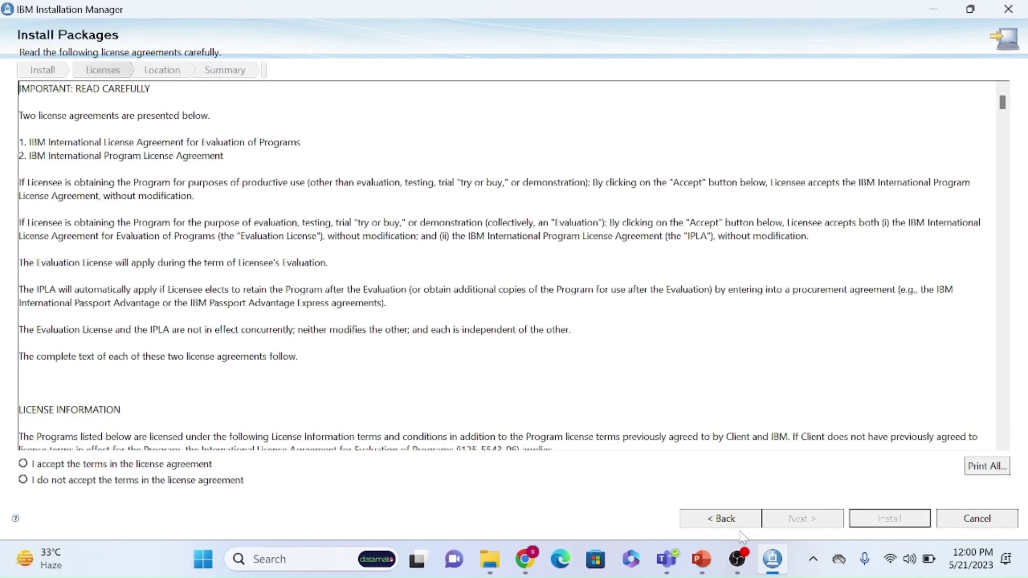
pyautogui.click(30, 471)
pyautogui.click(798, 519)
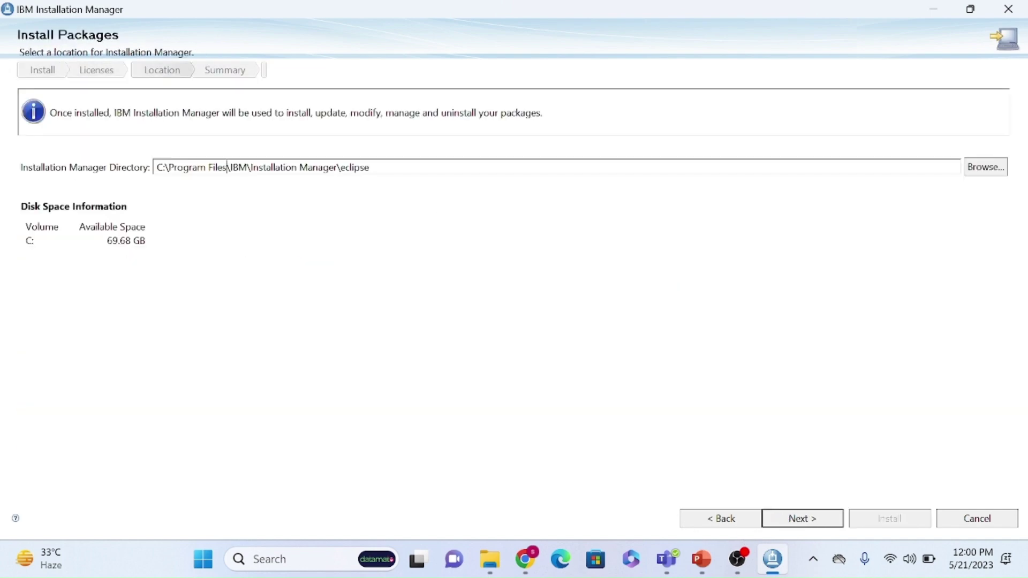
pyautogui.moveTo(227, 167); pyautogui.dragTo(156, 168)
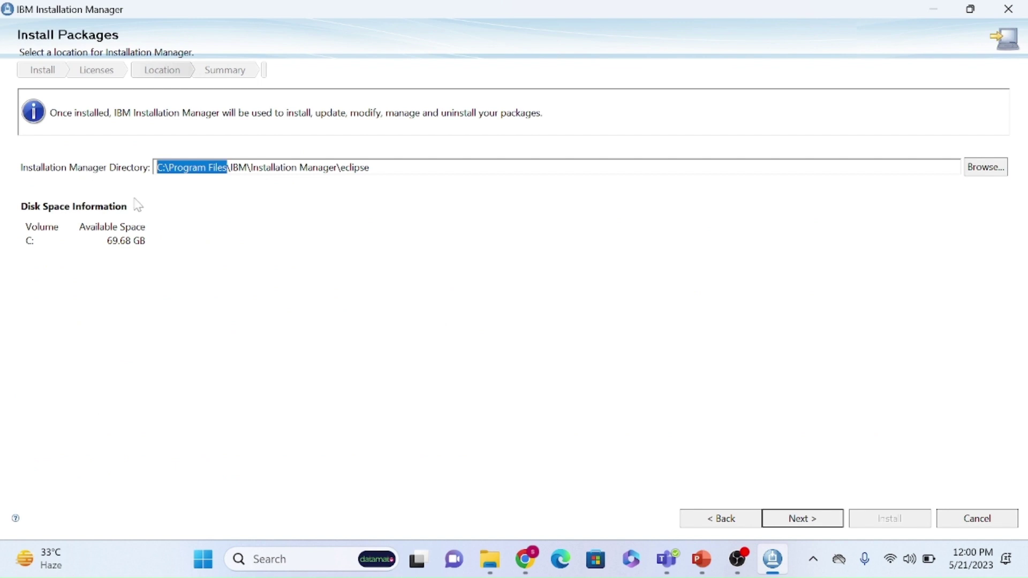
pyautogui.click(497, 565)
# - Create a new folder named ELM702 on New Volume (F:)
pyautogui.click(91, 432)
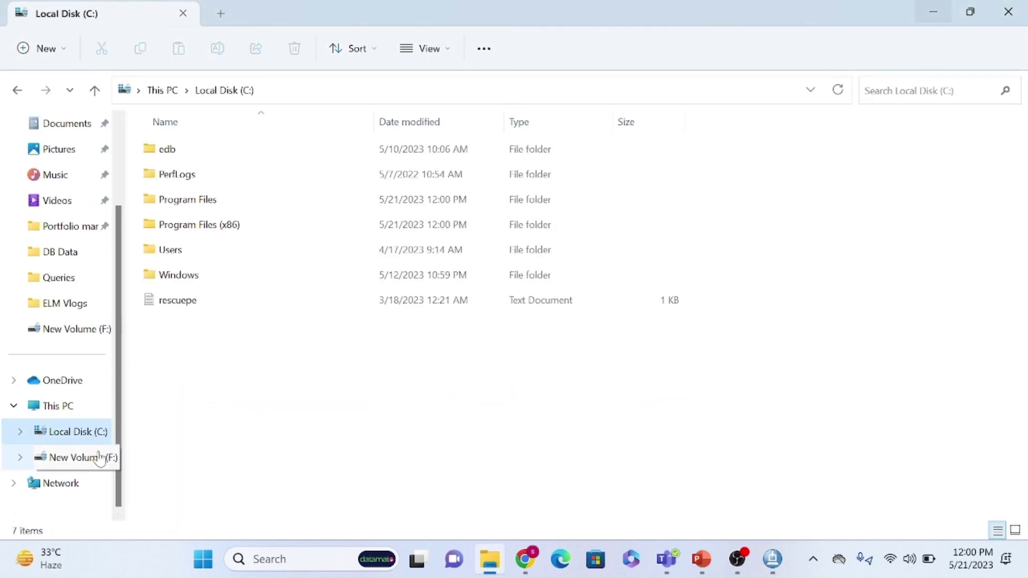
pyautogui.click(99, 459)
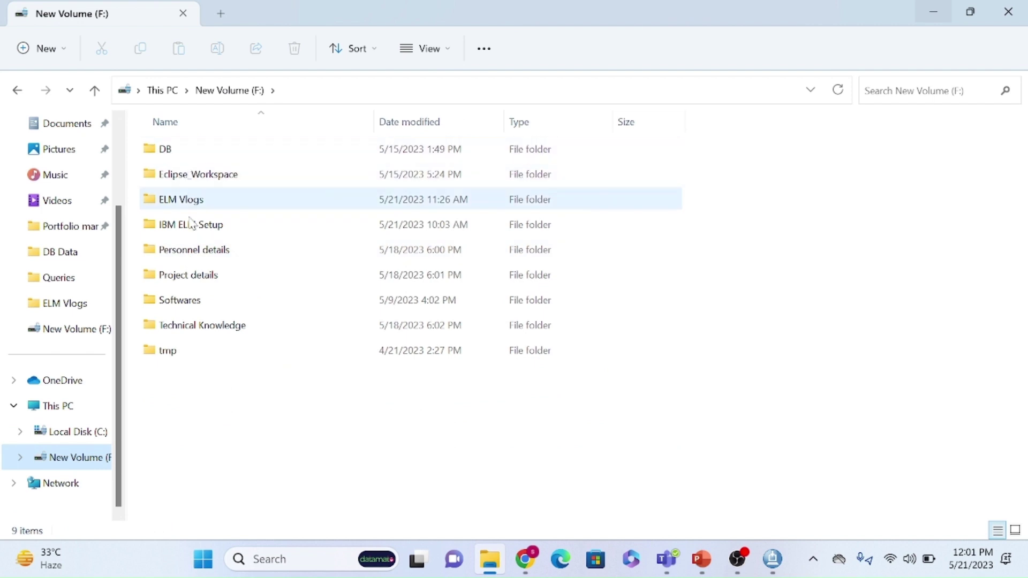
pyautogui.rightClick(210, 417)
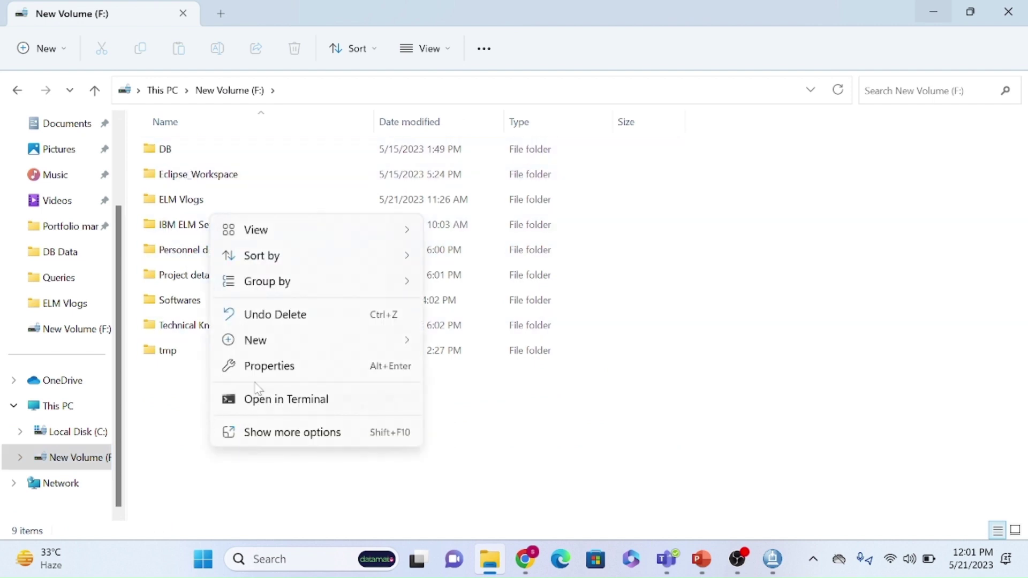
pyautogui.moveTo(294, 349)
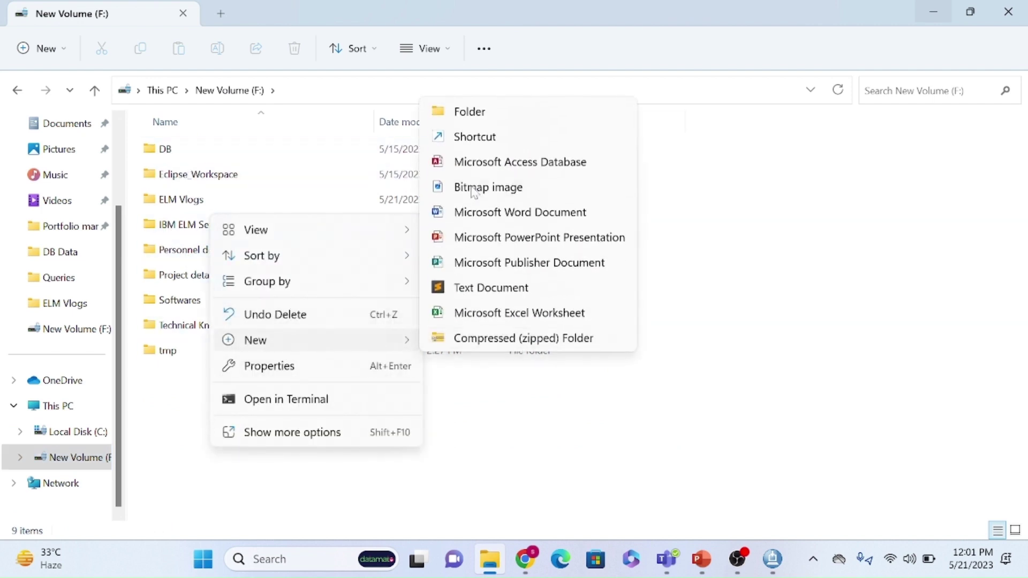
pyautogui.click(475, 123)
pyautogui.press('BackSpace')
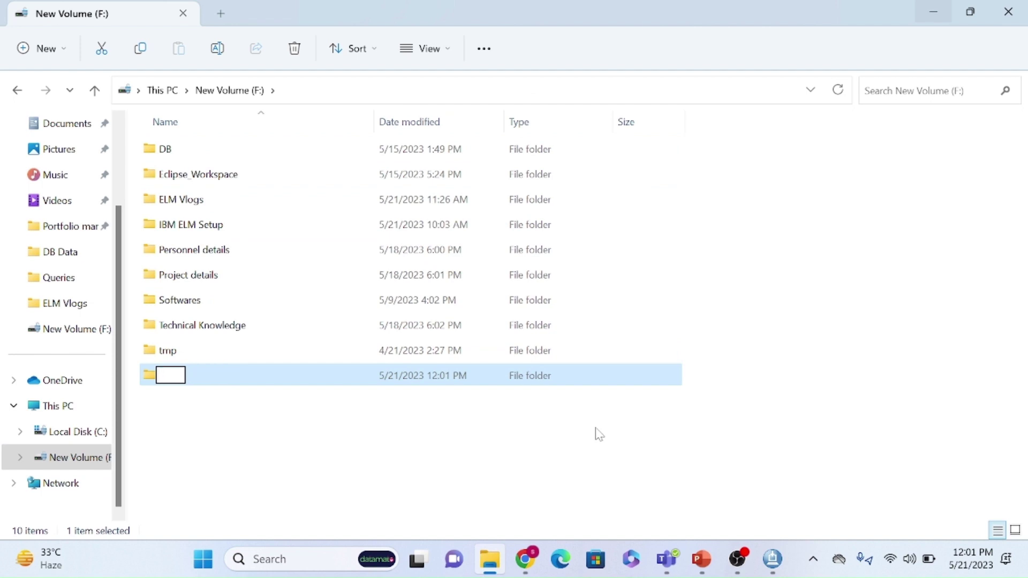
pyautogui.write('IBM')
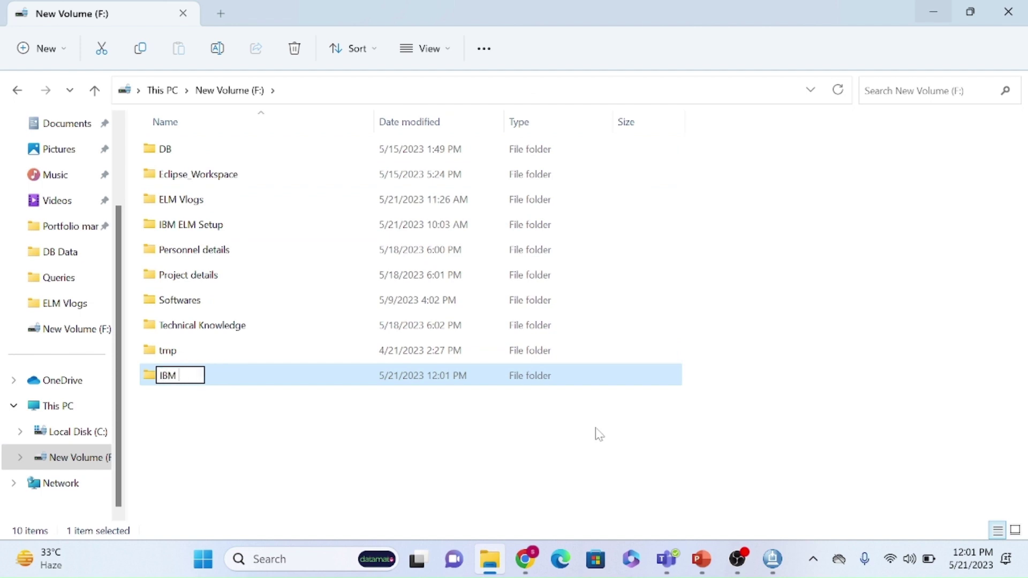
pyautogui.press('BackSpace')
pyautogui.press('BackSpace')
pyautogui.press('BackSpace')
pyautogui.write('ELM702')
pyautogui.click(370, 491)
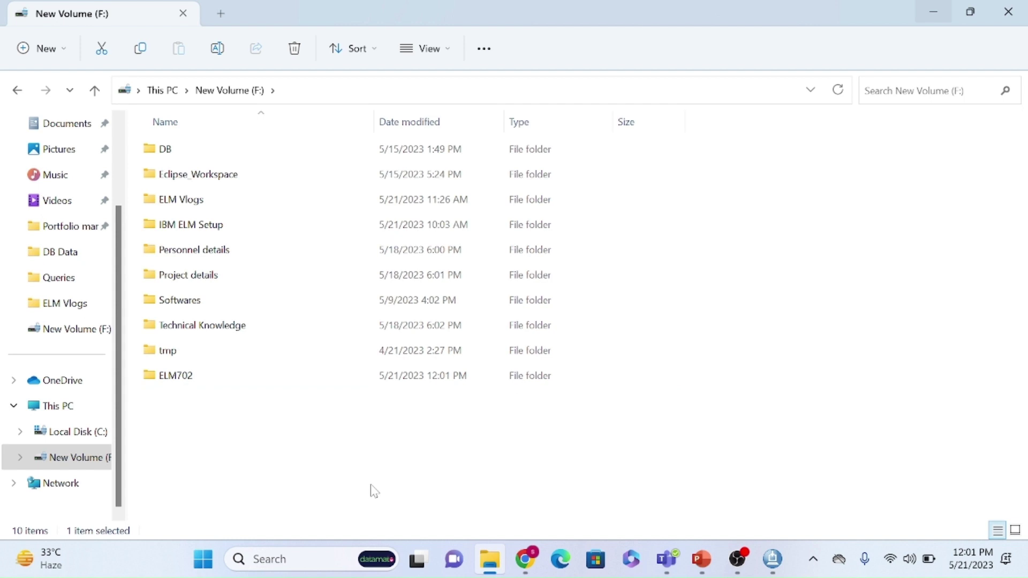
# - Point the installation directory inside F:\ELM702 using the folder's path
pyautogui.doubleClick(183, 372)
pyautogui.click(332, 92)
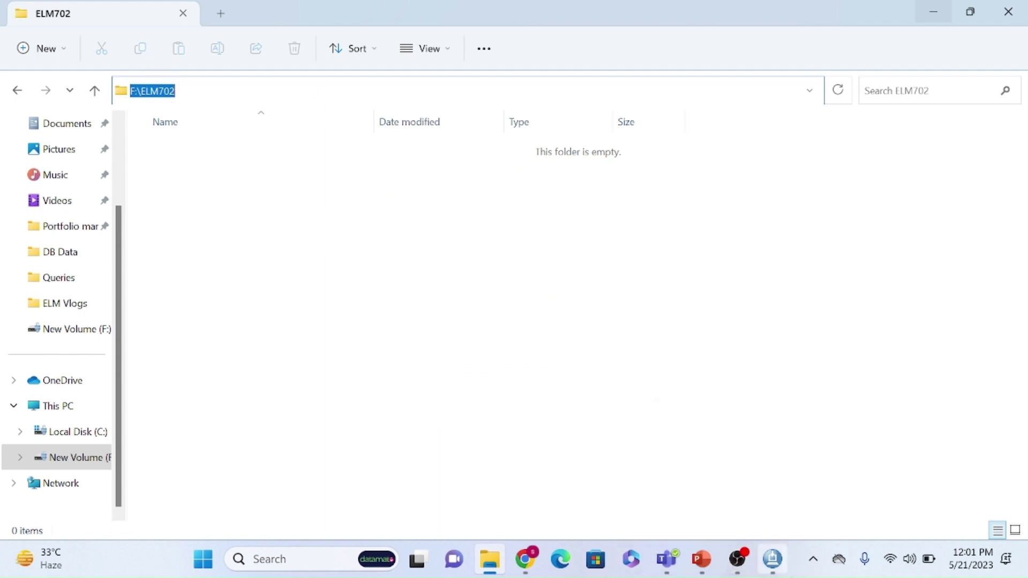
pyautogui.write('F:\\ELM702')
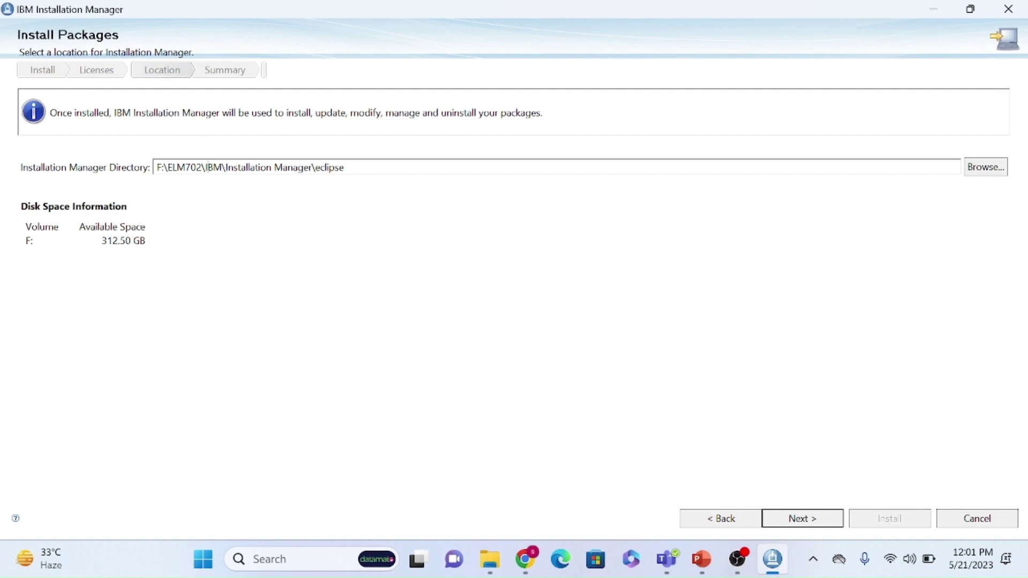
# - Install Installation Manager 1.9.2.3 into F:\ELM702\IBM\Installation Manager\eclipse and wait for completion
pyautogui.doubleClick(208, 168)
pyautogui.moveTo(225, 168); pyautogui.dragTo(312, 168)
pyautogui.click(803, 518)
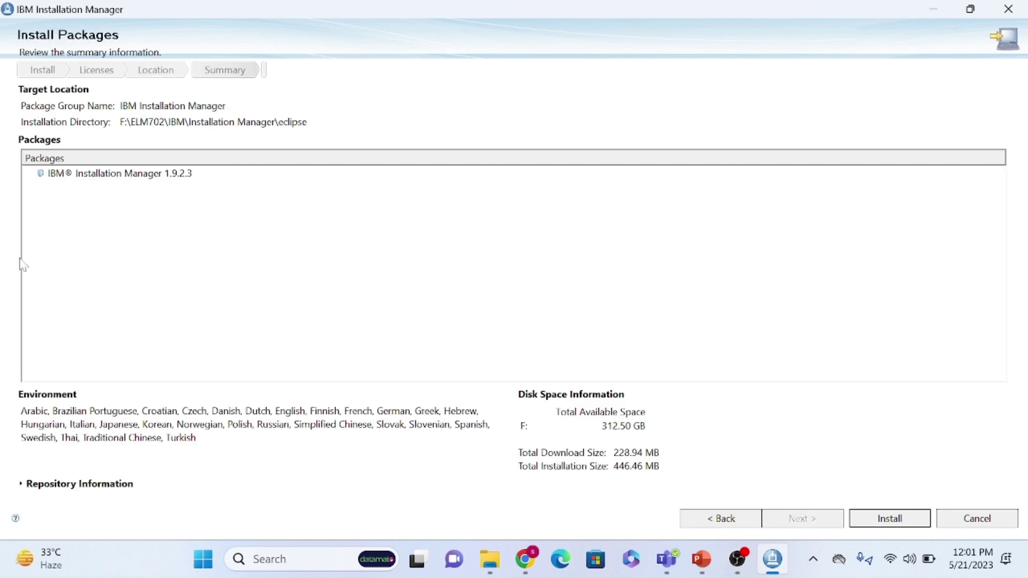
pyautogui.click(854, 523)
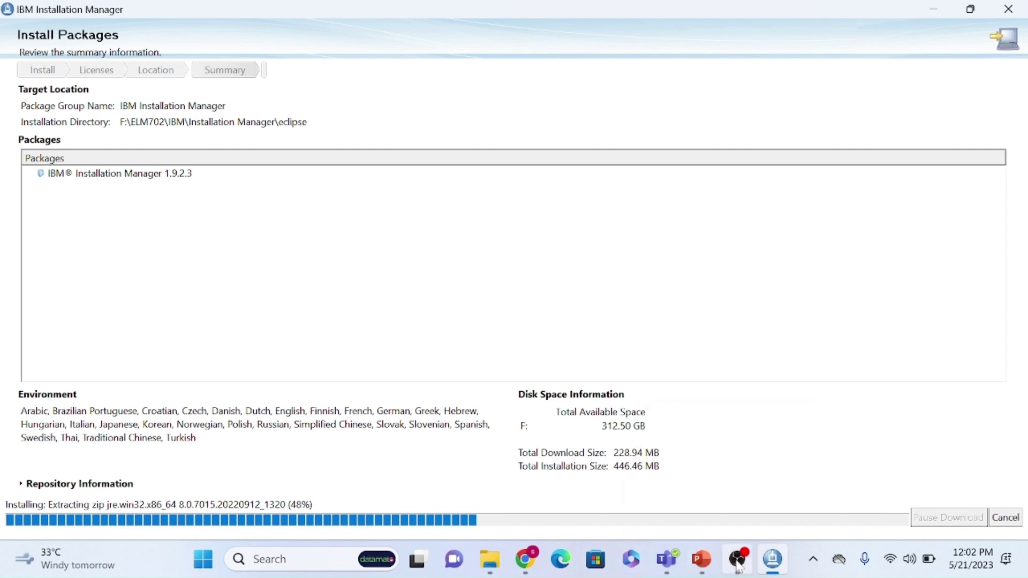
pyautogui.moveTo(739, 566)
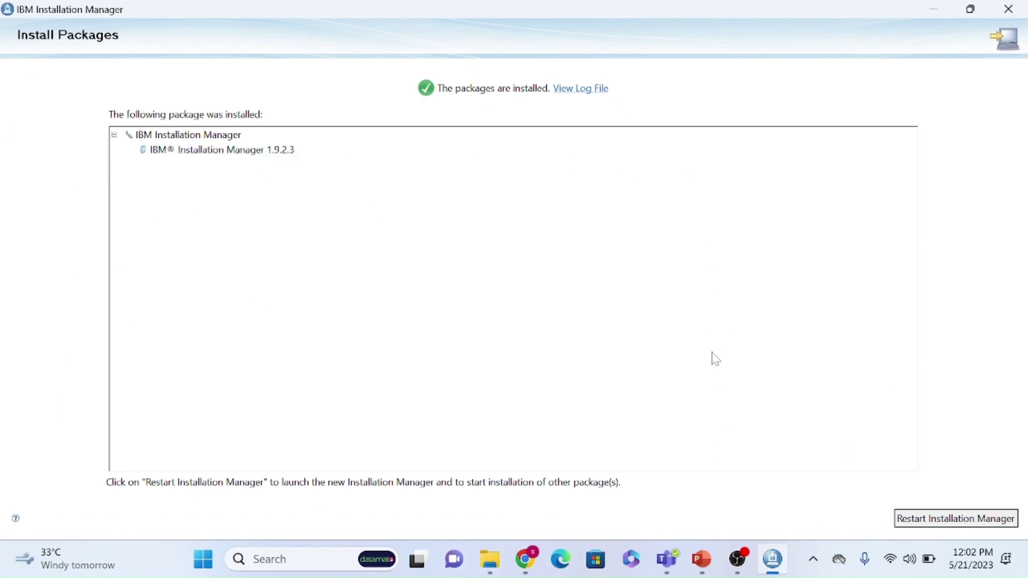
# - Restart the newly installed Installation Manager and maximize its window
pyautogui.click(955, 519)
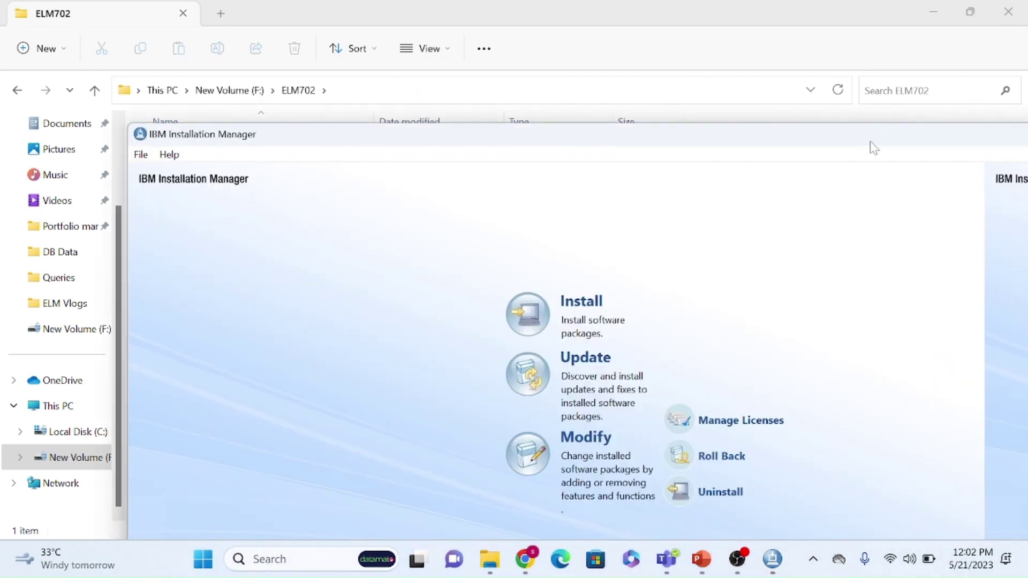
pyautogui.doubleClick(966, 140)
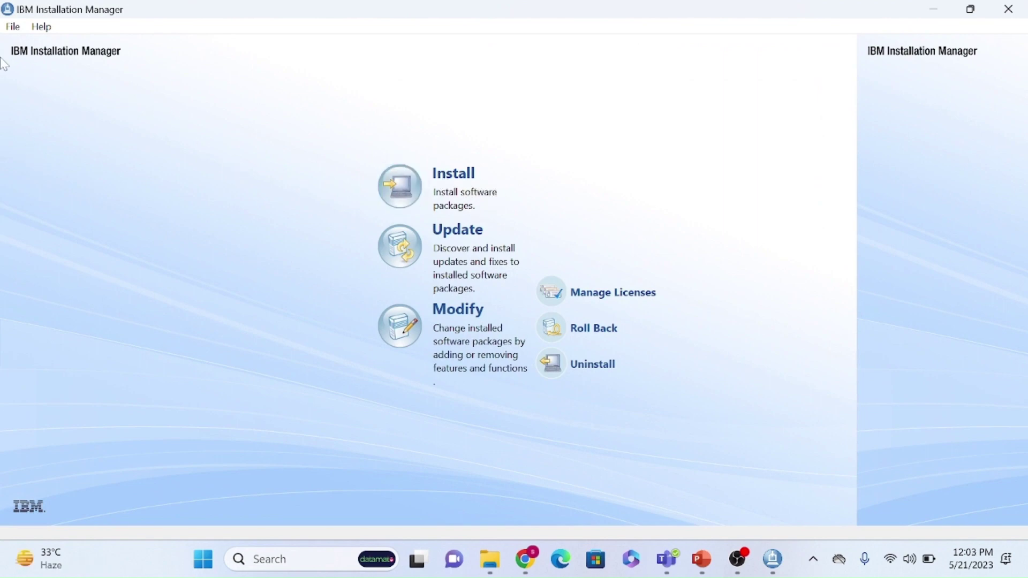
pyautogui.click(12, 27)
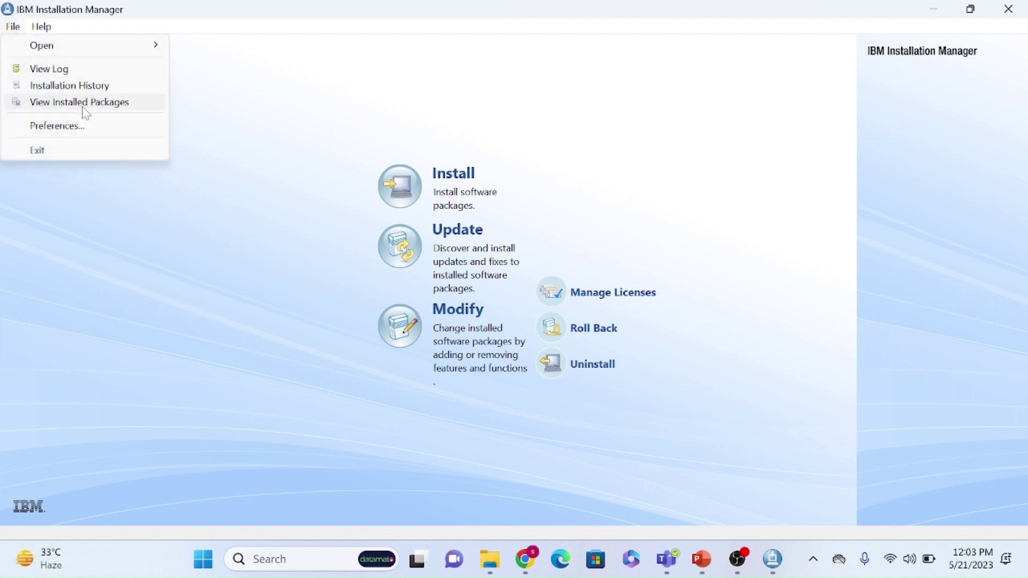
# - Remove the existing repository in the Repositories preferences
pyautogui.click(76, 128)
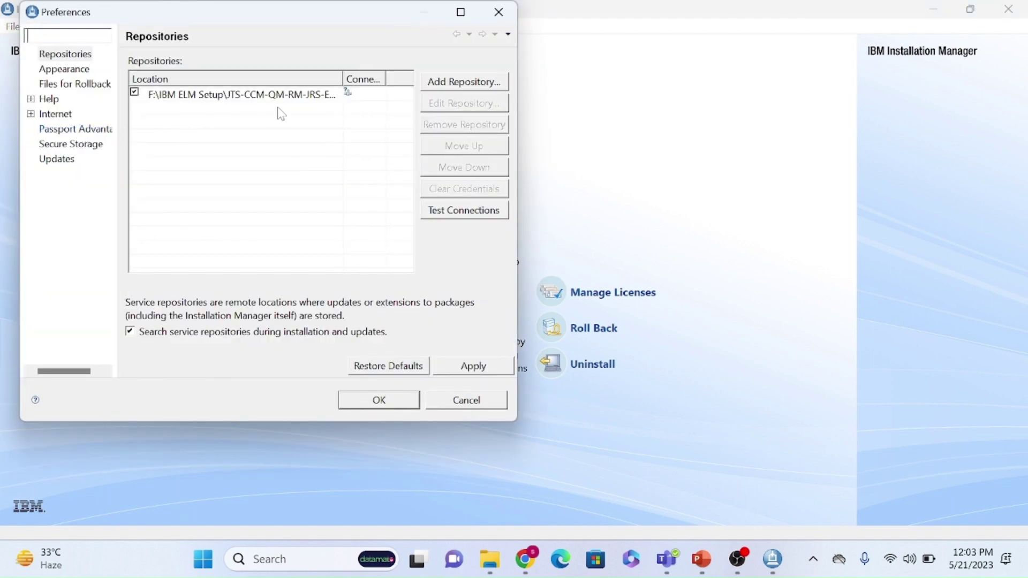
pyautogui.click(221, 97)
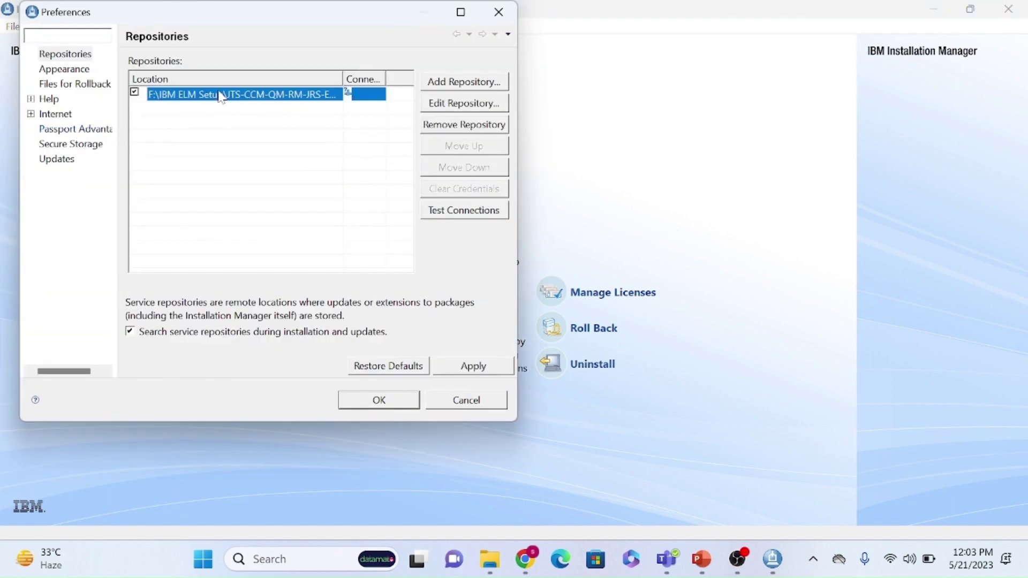
pyautogui.click(447, 127)
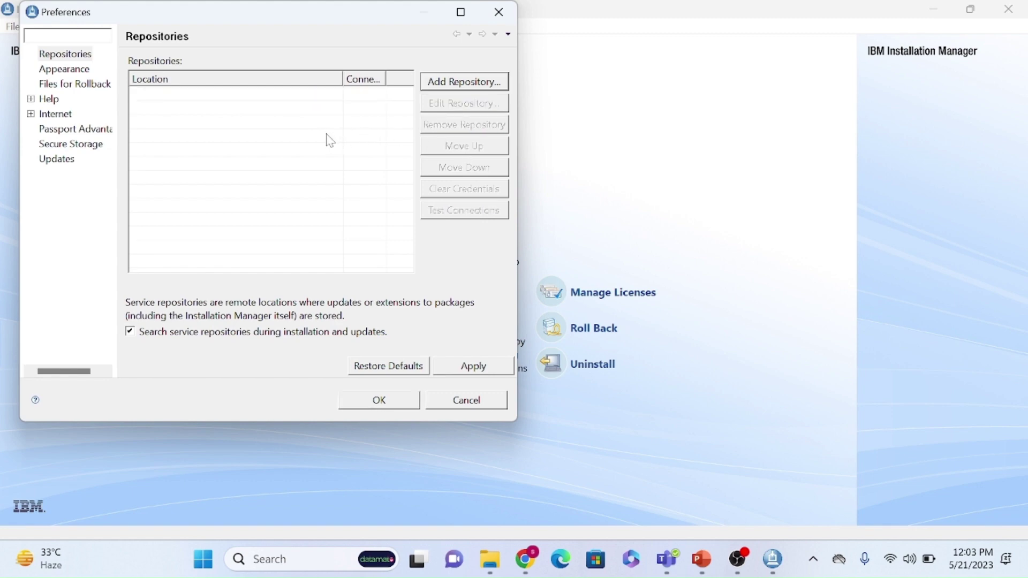
# - Add the JTS-CCM-QM-RM-JRS-ENI-repo-7.0.2SR1 zip from F:\IBM ELM Setup as a new repository
pyautogui.click(449, 84)
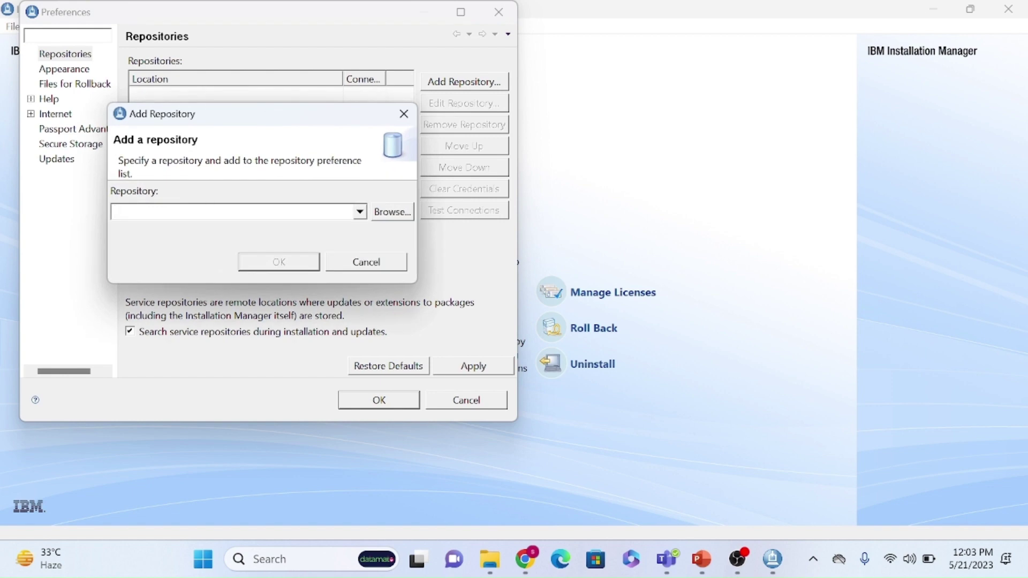
pyautogui.click(400, 212)
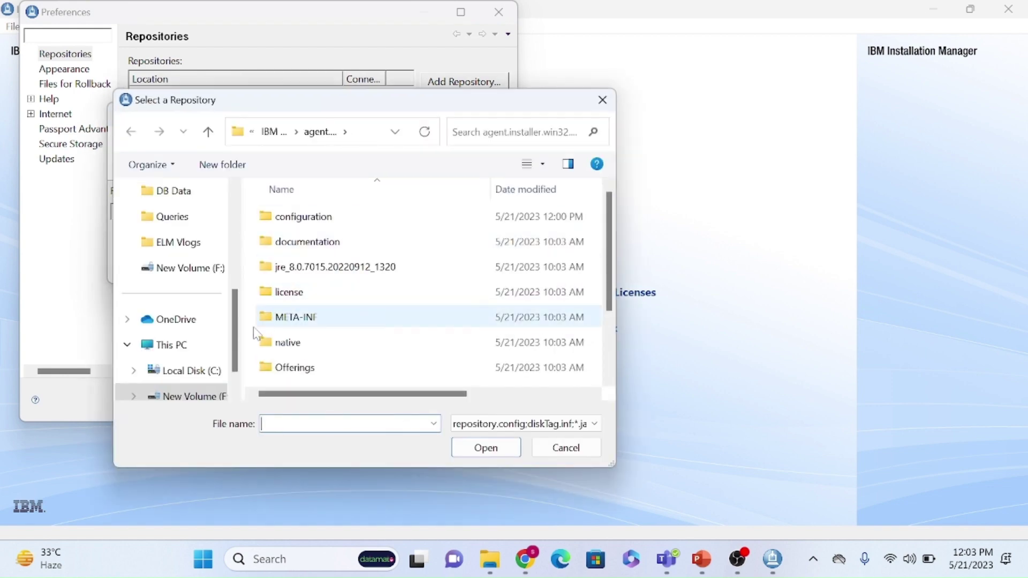
pyautogui.click(187, 396)
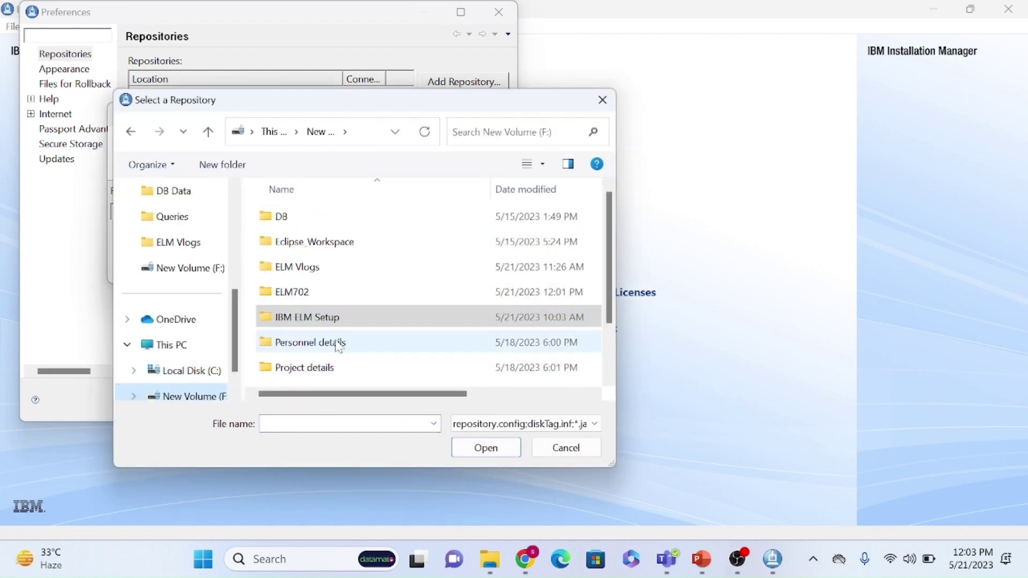
pyautogui.scroll(-2, 596, 352)
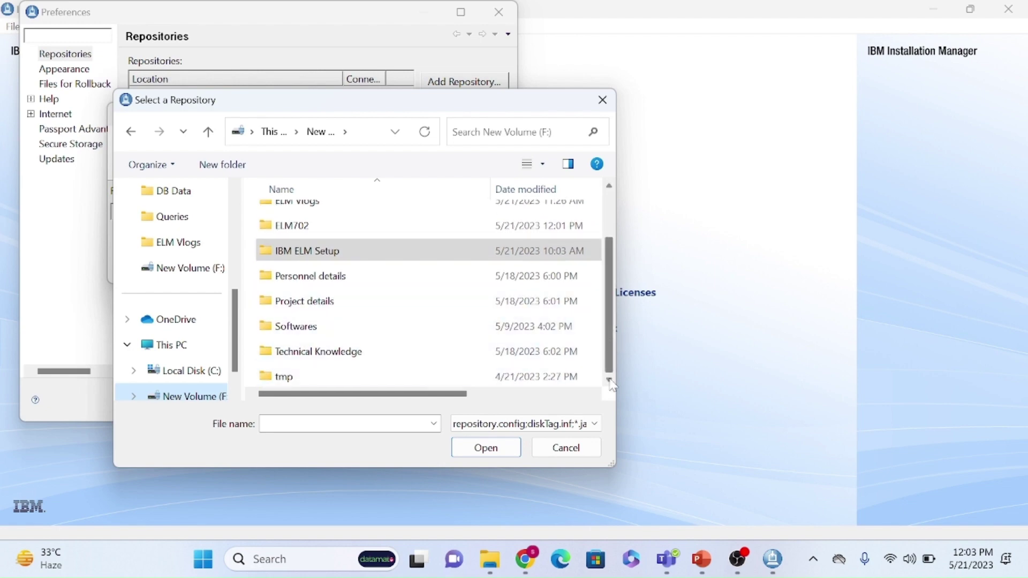
pyautogui.doubleClick(324, 251)
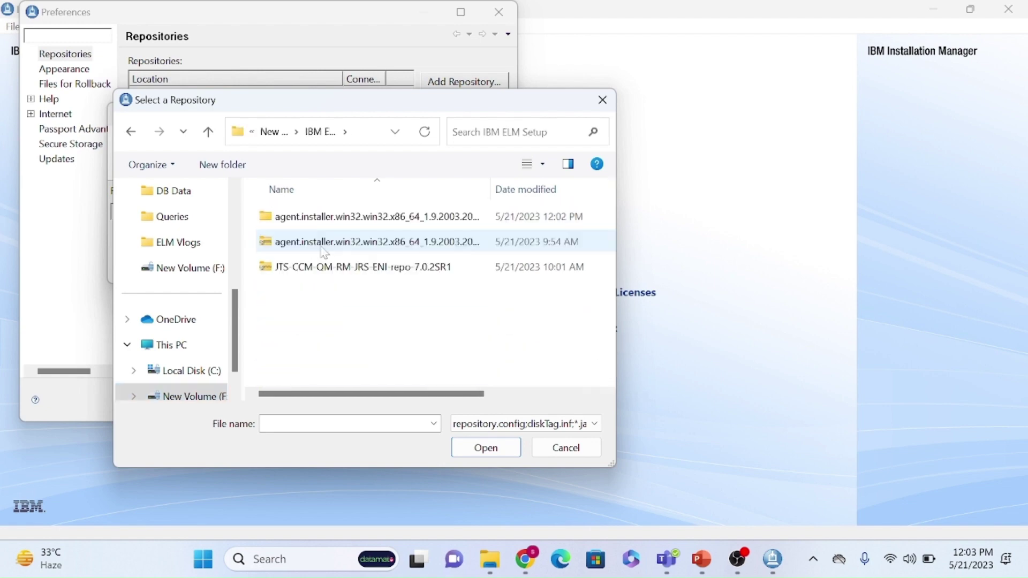
pyautogui.click(373, 272)
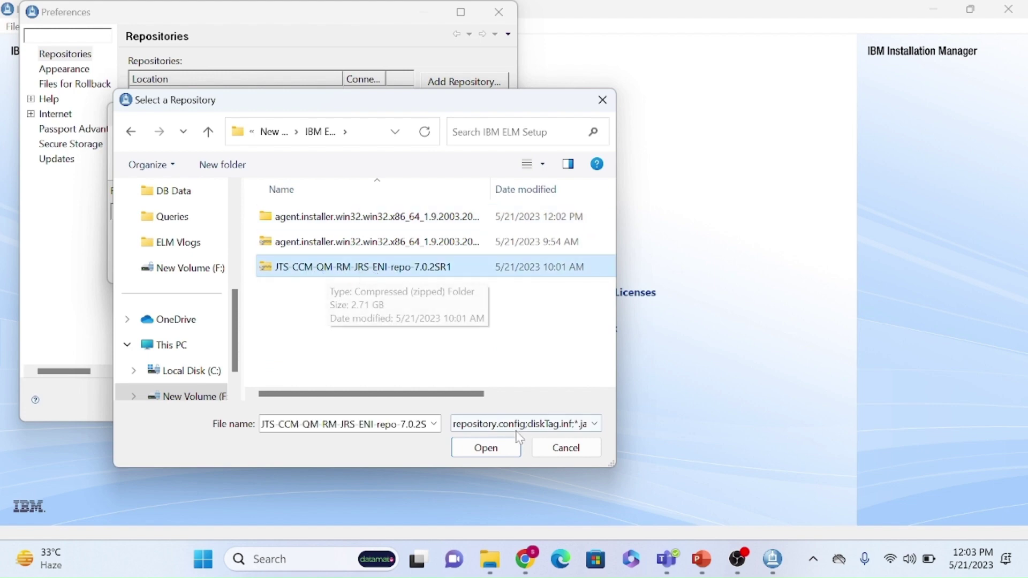
pyautogui.click(500, 449)
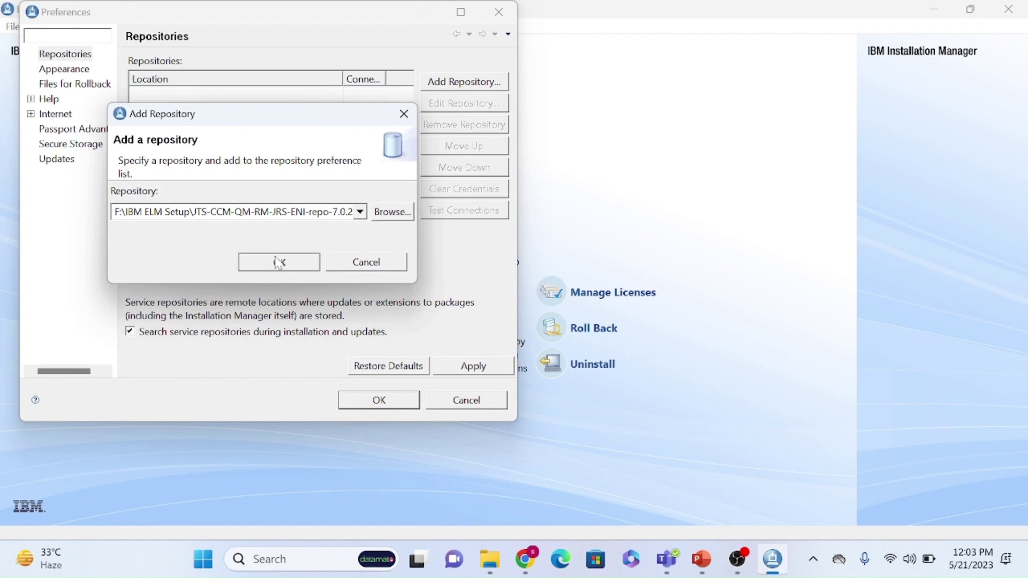